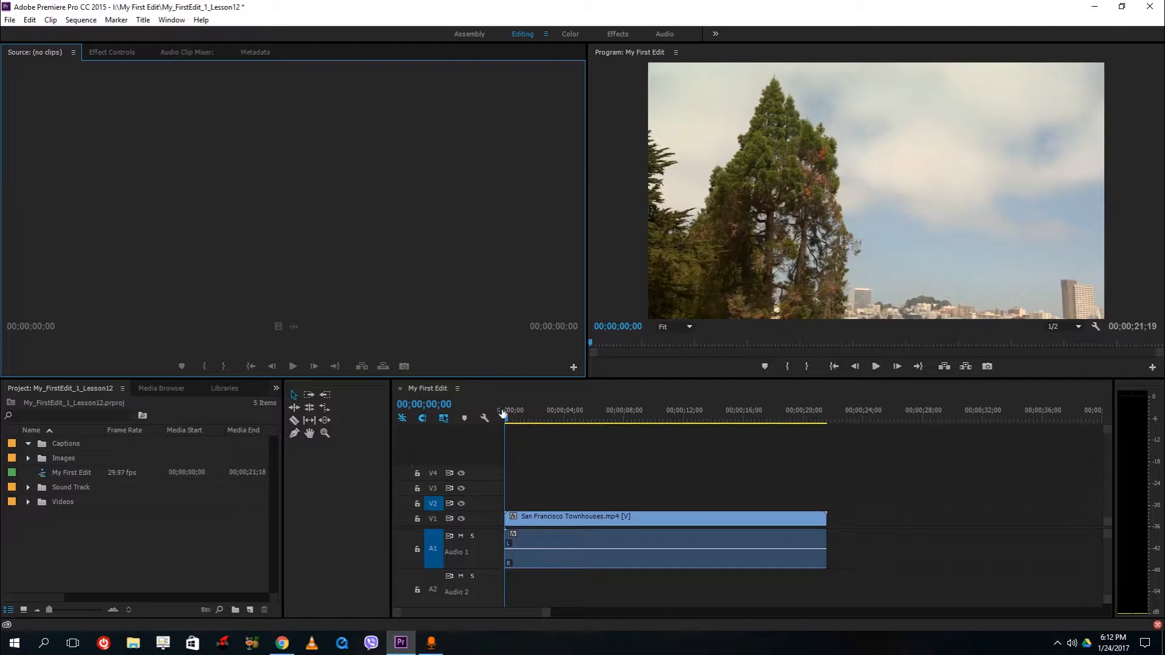
# Collapse the Captions bin in the project and open it in its own window
pyautogui.click(295, 396)
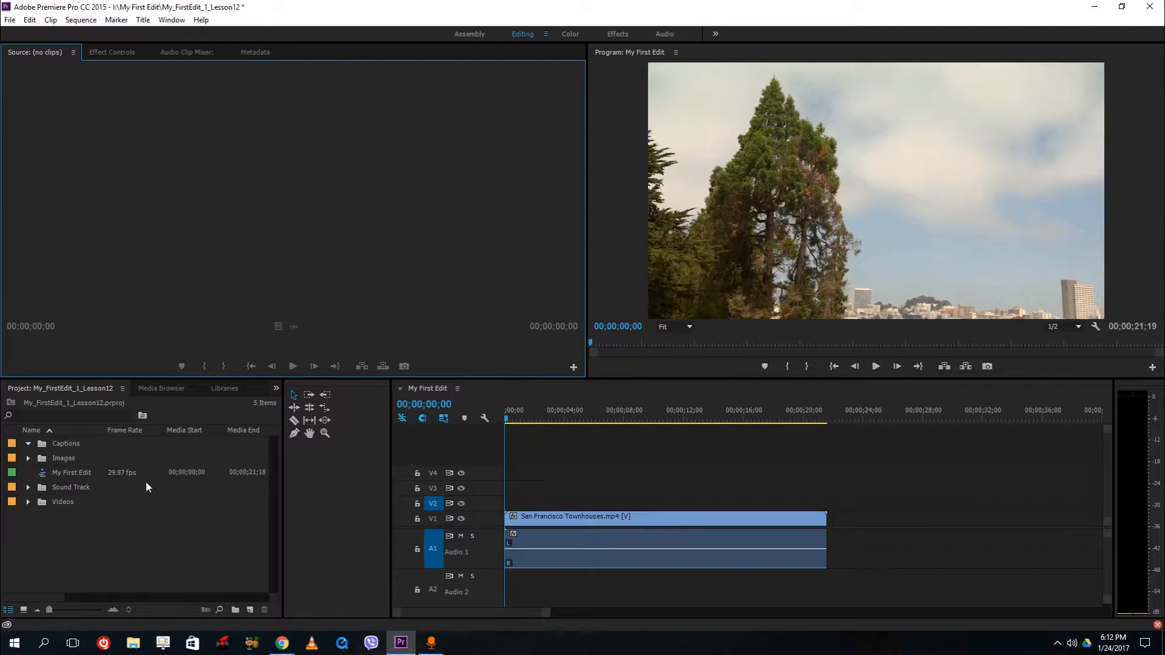
pyautogui.click(28, 446)
pyautogui.click(41, 449)
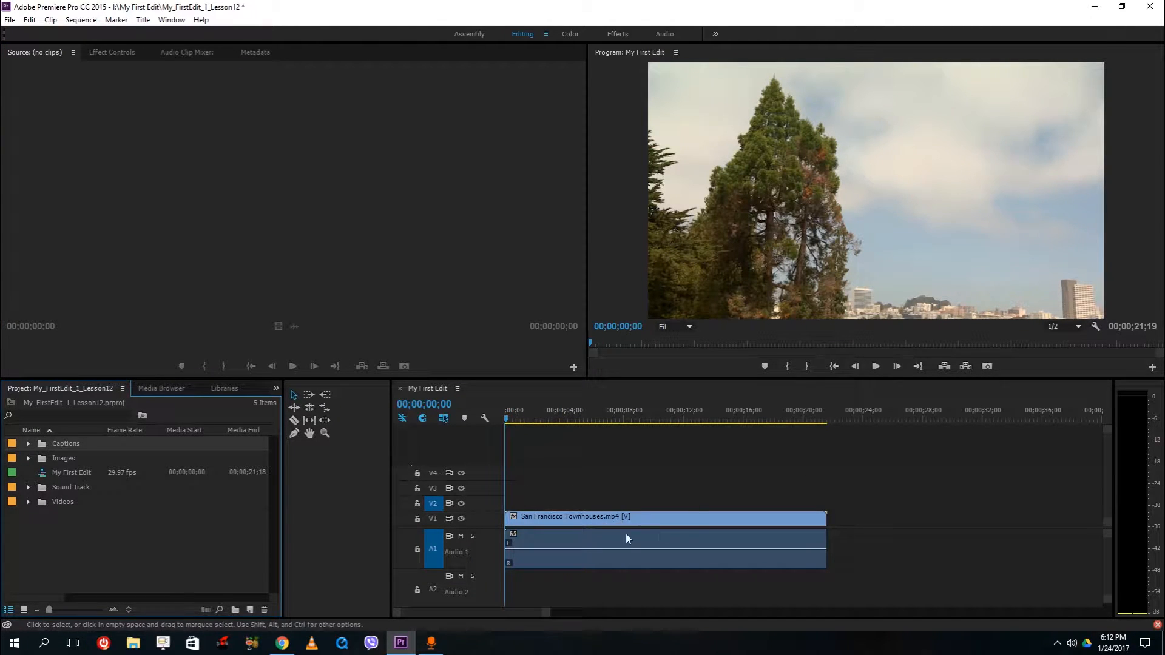
pyautogui.click(63, 441)
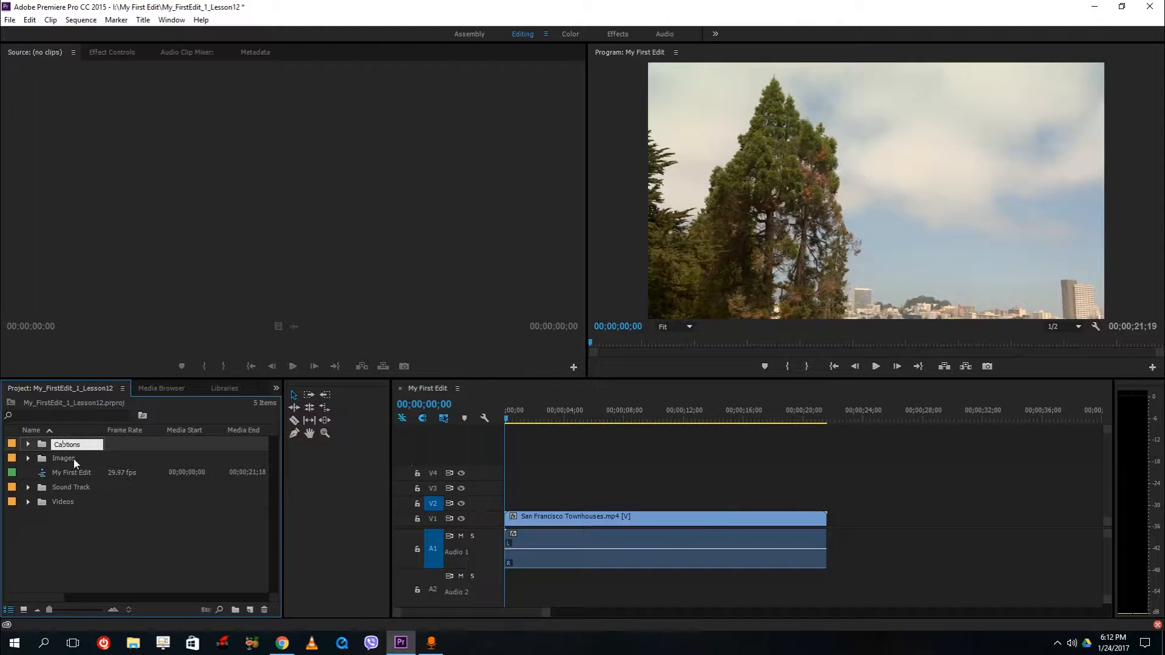
pyautogui.doubleClick(42, 447)
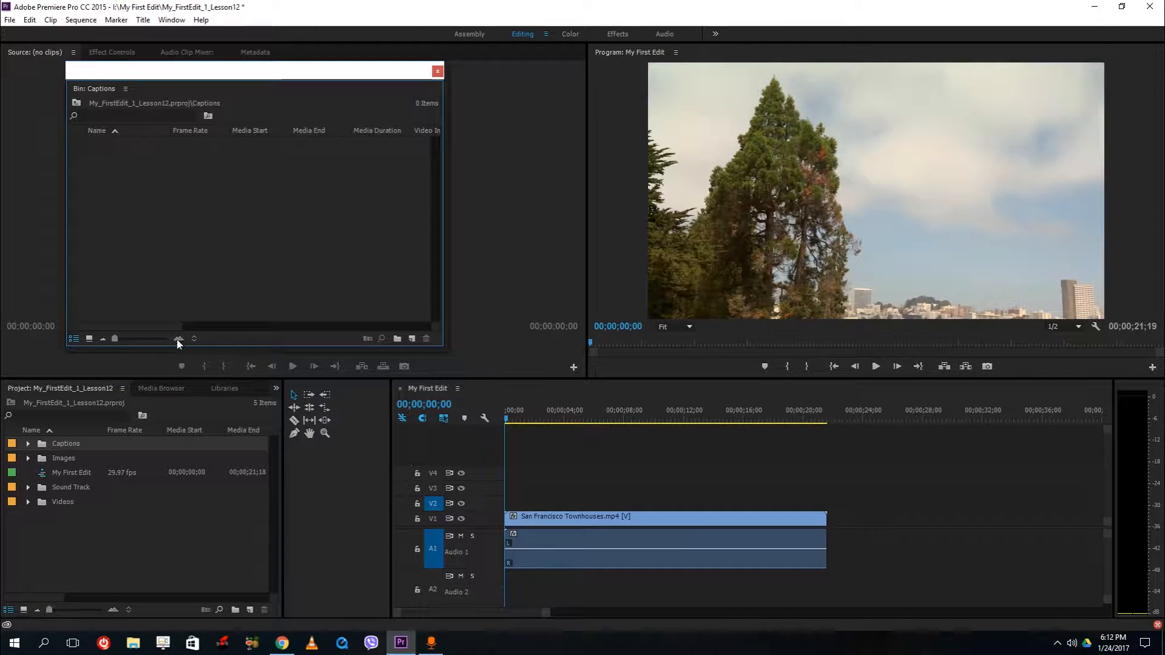
# Create a new captions item in the Captions bin with standard CEA-608 and stream CC1
pyautogui.click(419, 338)
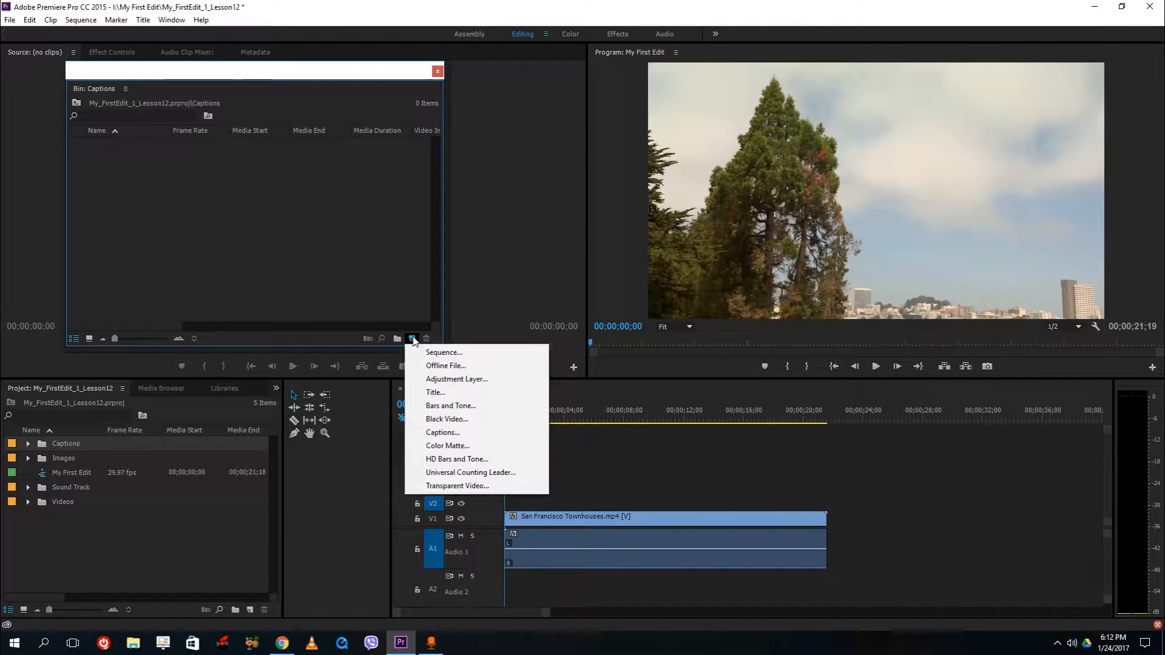
pyautogui.click(460, 431)
pyautogui.click(613, 361)
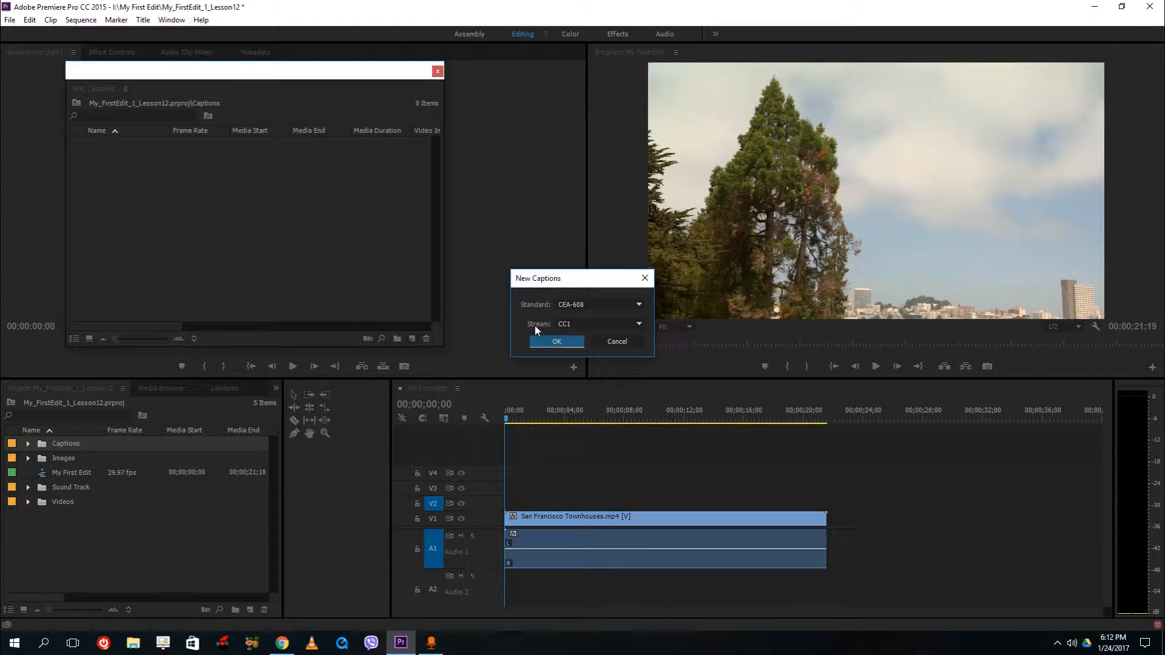
pyautogui.click(546, 338)
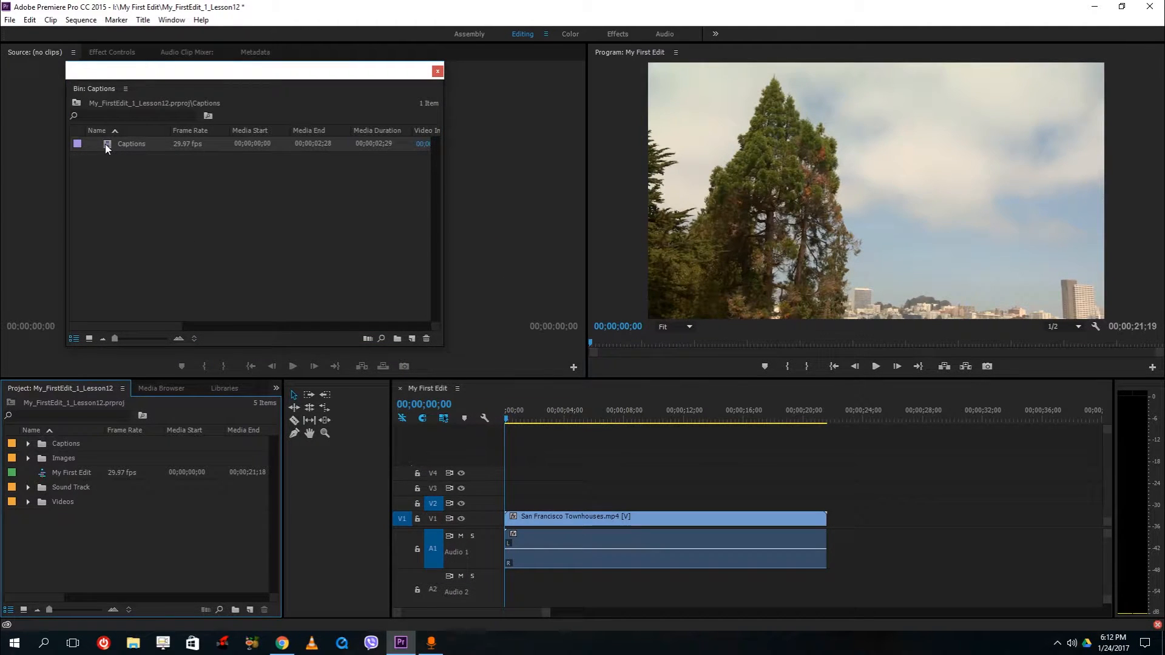
# Place the captions item on V2 near the start of the San Francisco Townhouses clip and trim its end slightly shorter
pyautogui.moveTo(106, 148); pyautogui.dragTo(534, 504)
pyautogui.click(540, 419)
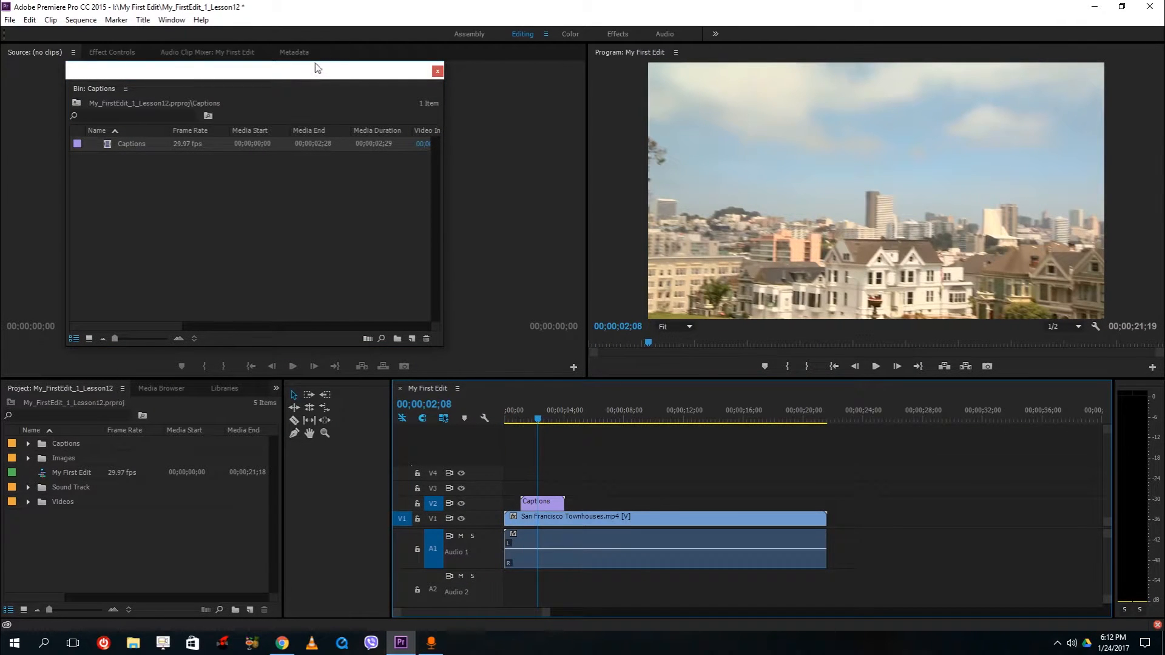
pyautogui.moveTo(315, 68); pyautogui.dragTo(957, 162)
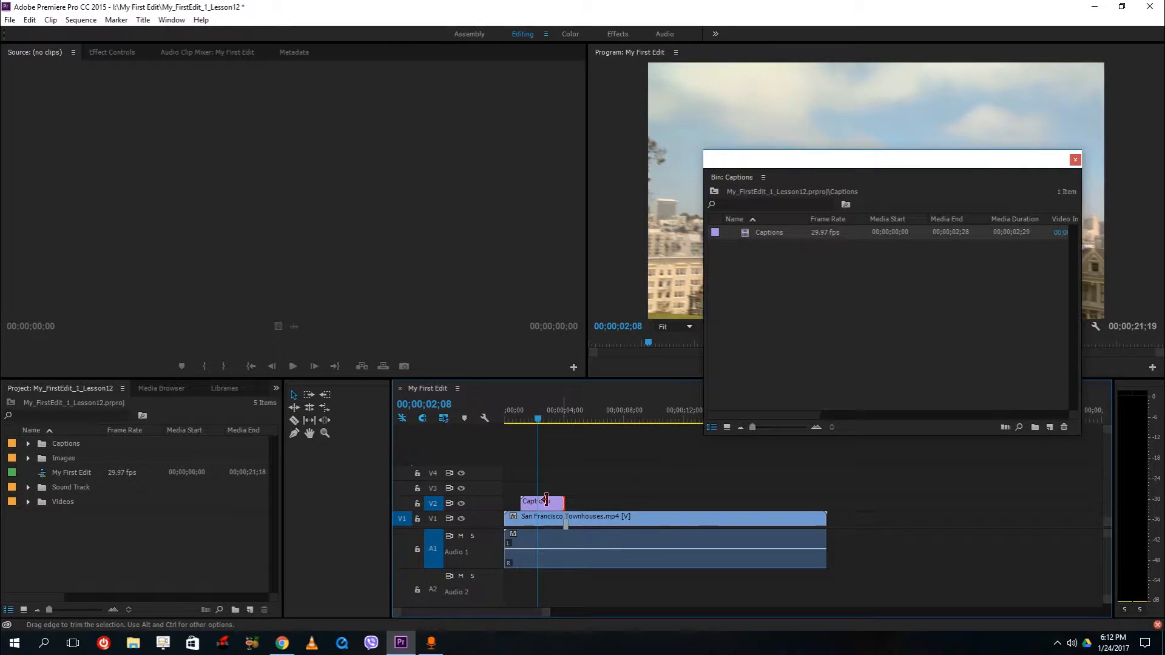
pyautogui.moveTo(545, 500); pyautogui.dragTo(551, 505)
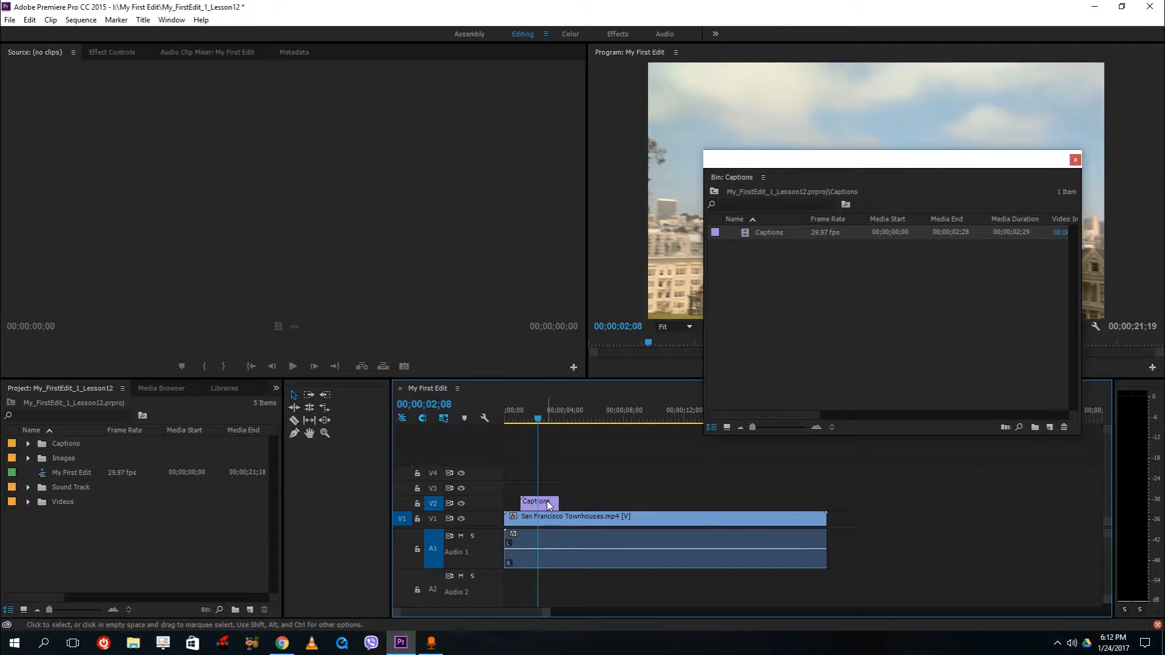
# Open the captions clip on V2 for editing and replace its placeholder text with "Caption"
pyautogui.doubleClick(549, 503)
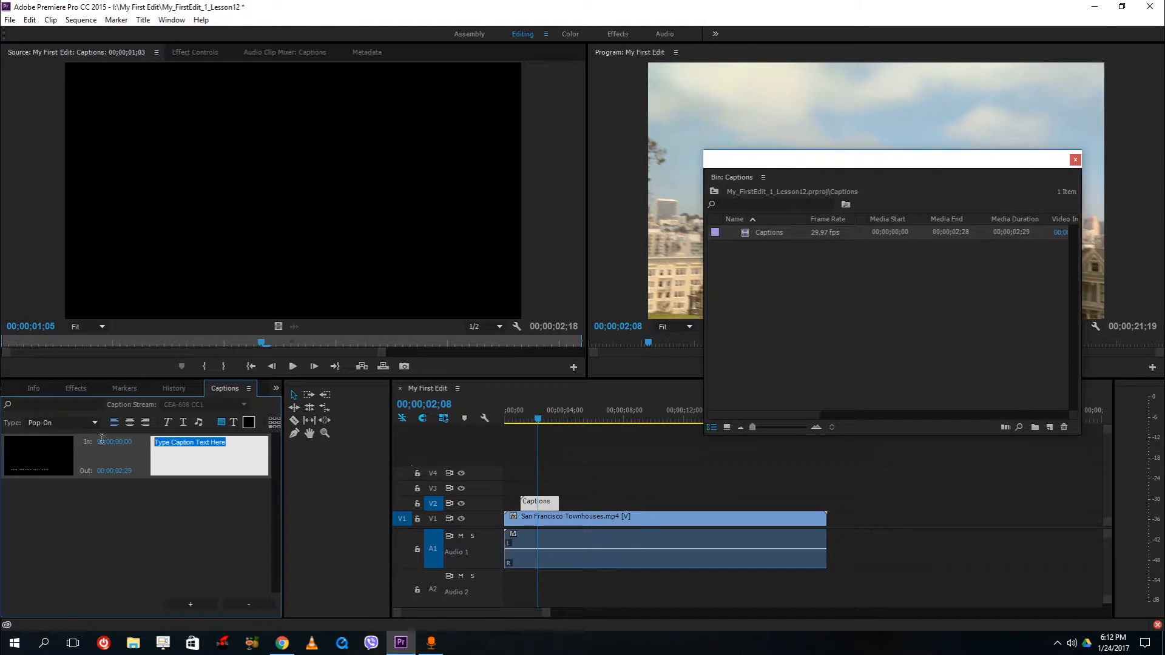
pyautogui.write('Caption')
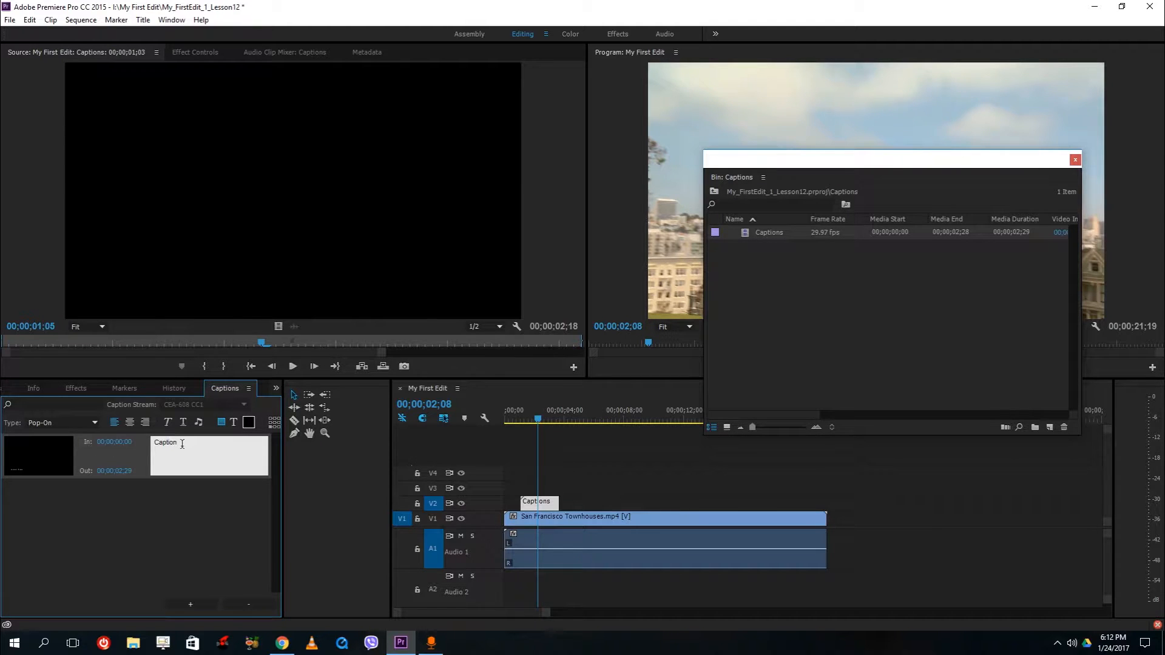
# Extend the end of the captions clip on V2 back to its full length and close the Captions bin window
pyautogui.click(562, 500)
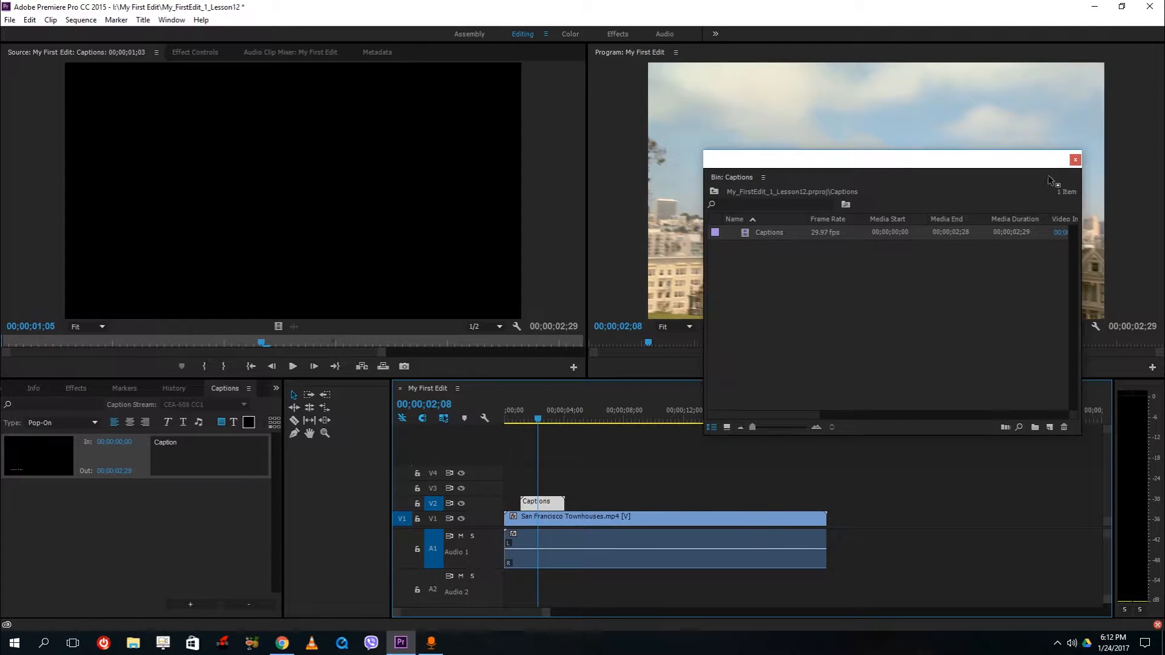
pyautogui.click(1075, 160)
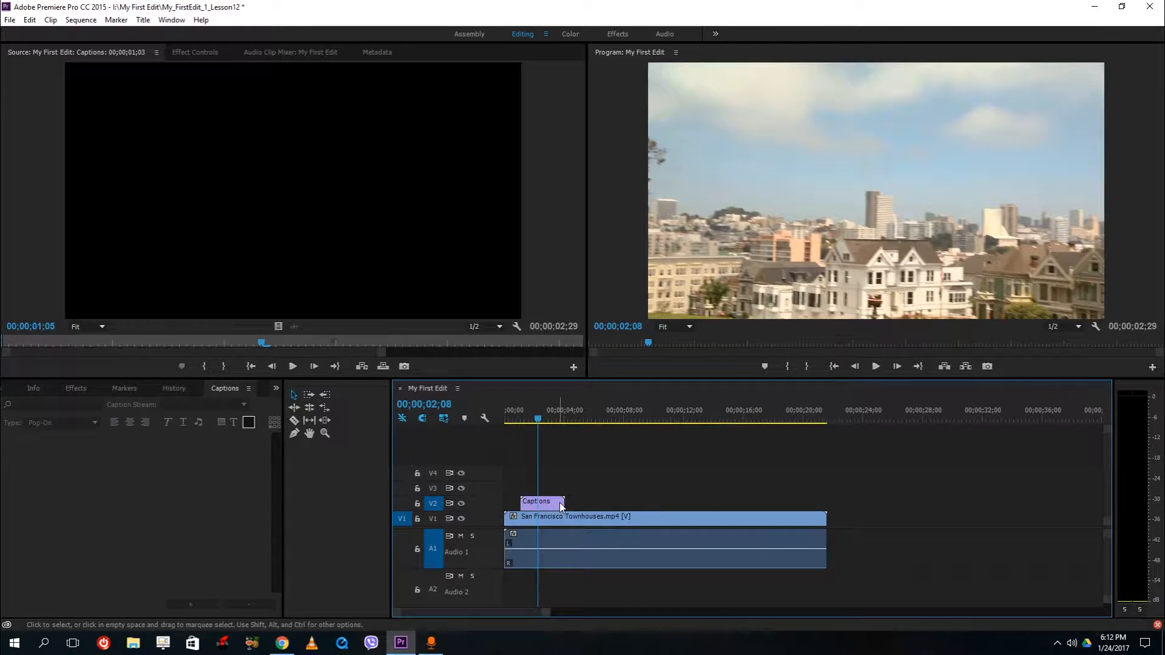
pyautogui.moveTo(561, 505)
pyautogui.mouseDown()
pyautogui.moveTo(600, 503)
pyautogui.moveTo(563, 505)
pyautogui.mouseUp()
pyautogui.click(541, 502)
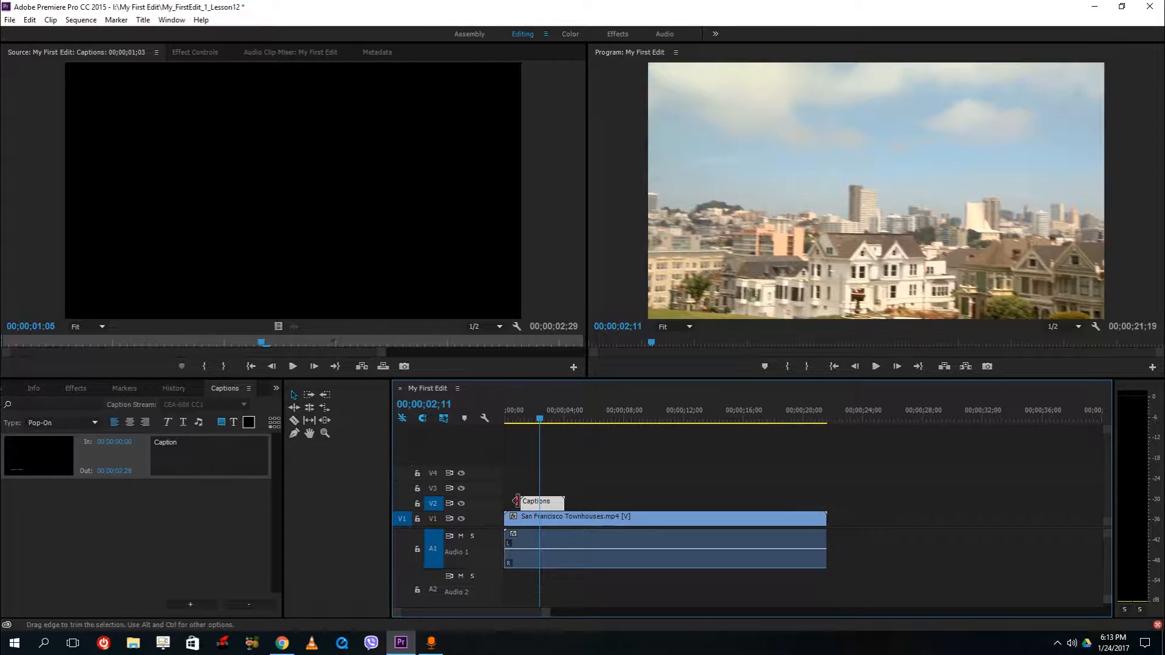
# Extend the caption's Out time to about 00;00;06;20
pyautogui.click(136, 483)
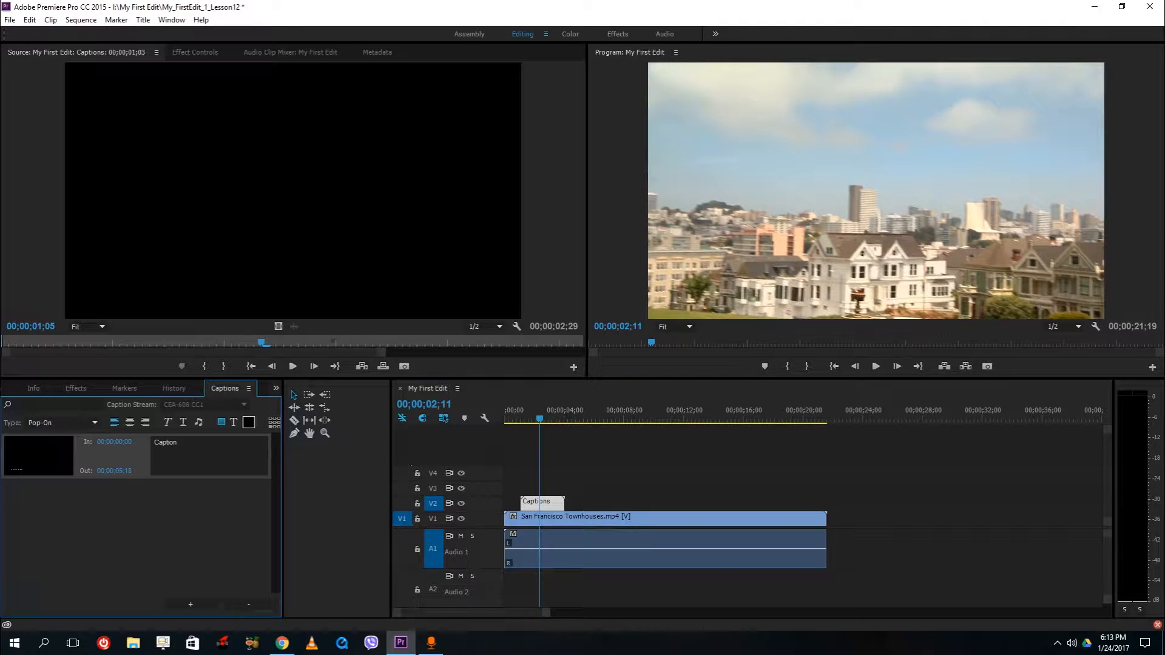
pyautogui.moveTo(116, 471)
pyautogui.mouseDown()
pyautogui.moveTo(133, 475)
pyautogui.moveTo(119, 478)
pyautogui.mouseUp()
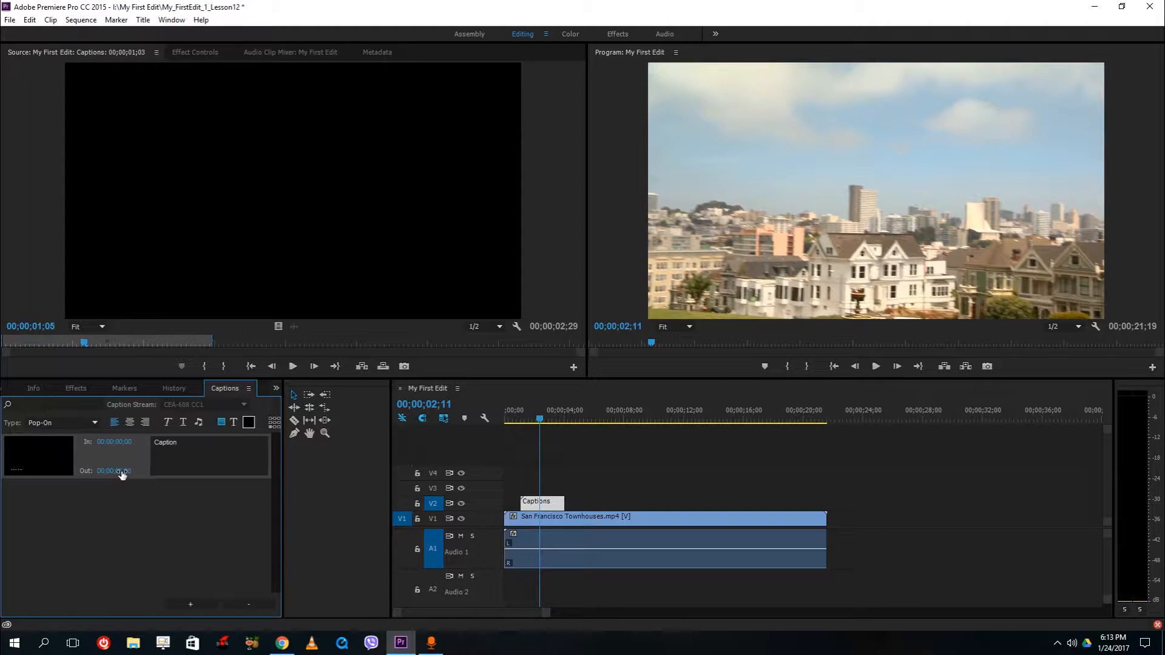
# Replace the caption text with "THis is my caption for th video jsdfhsdjhf", centred and ending in a music note
pyautogui.doubleClick(160, 468)
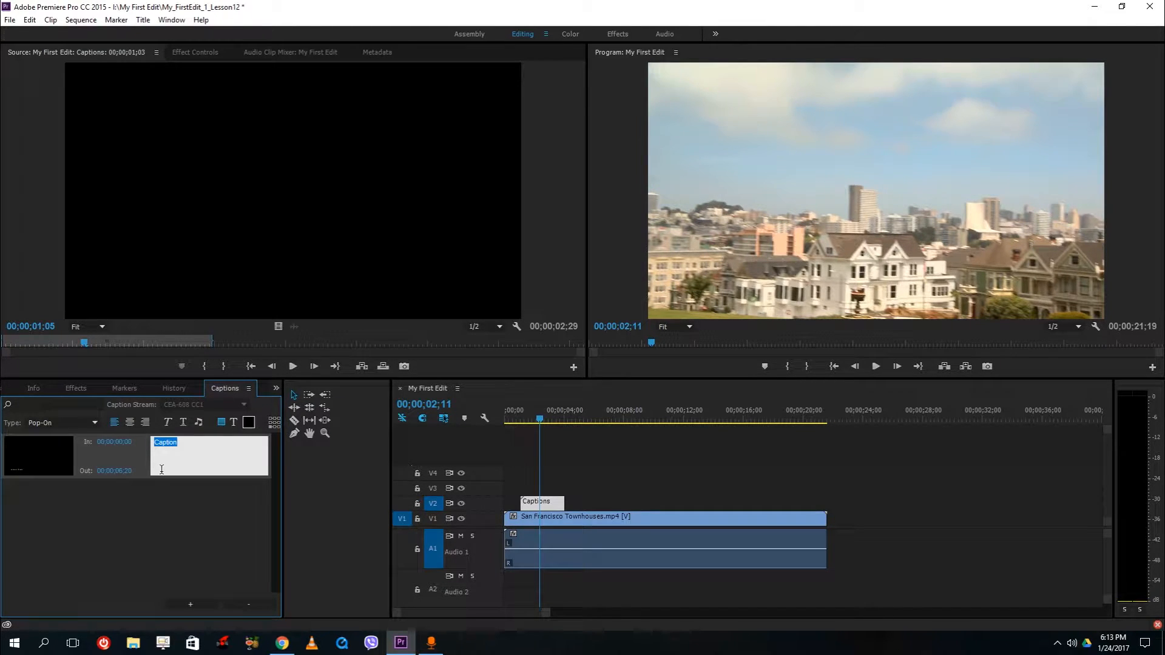
pyautogui.write('THis is my caption for th video')
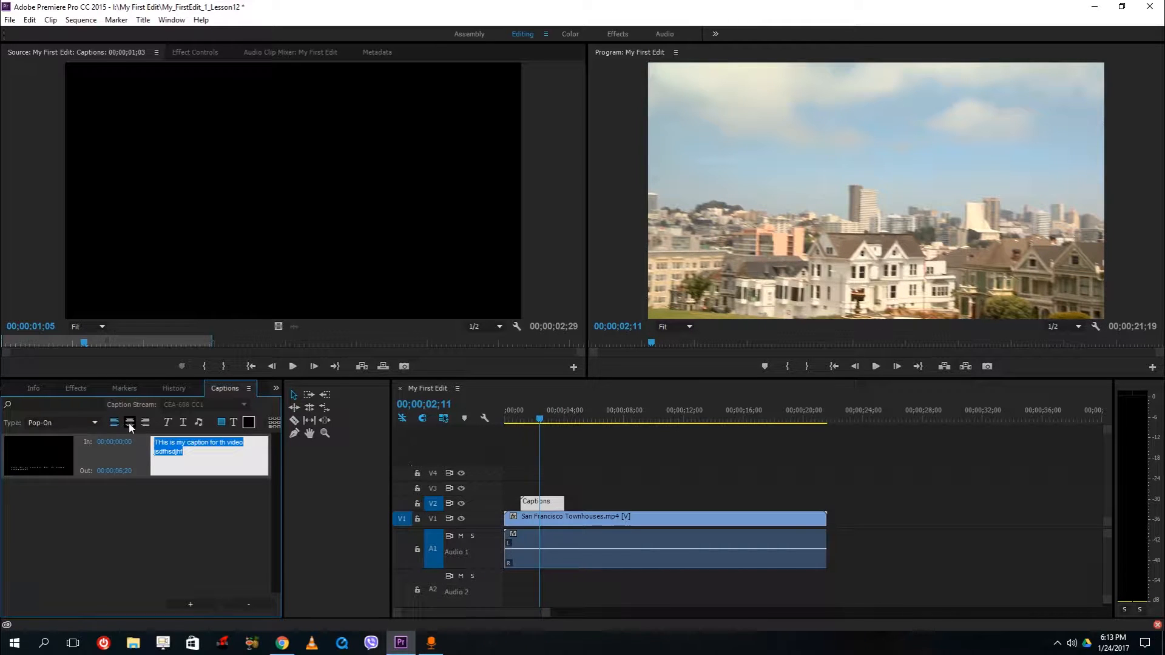
pyautogui.hotkey('ctrl', 'a')
pyautogui.click(198, 423)
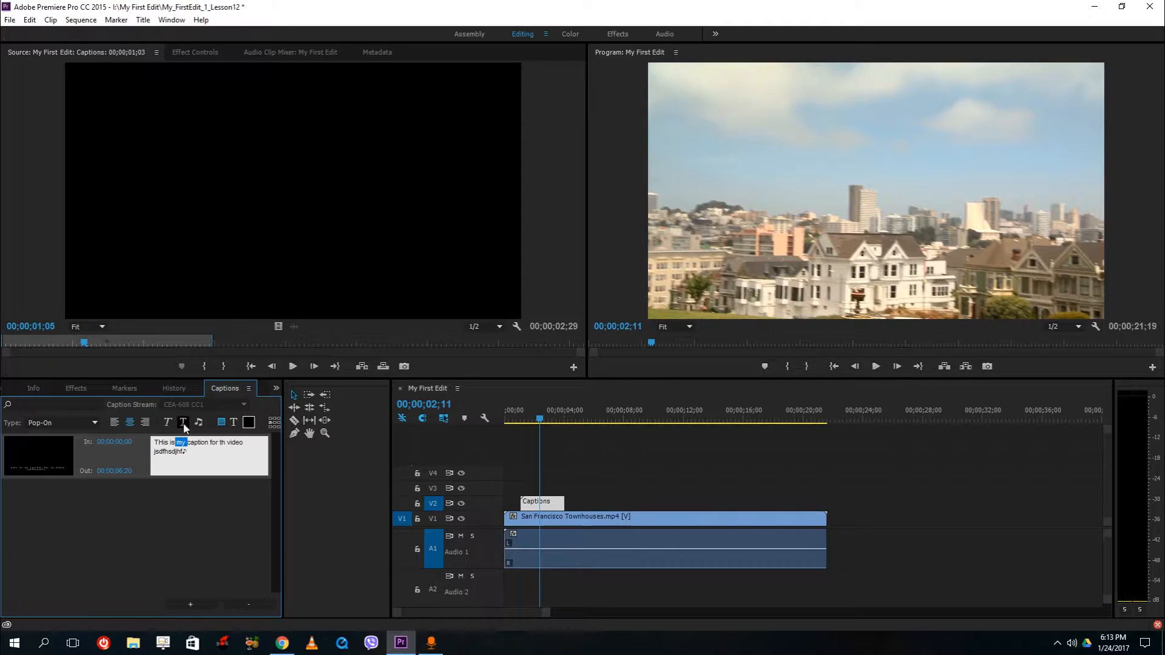
# Give the selected words in the first line of the caption text a red background
pyautogui.click(233, 443)
pyautogui.moveTo(234, 443); pyautogui.dragTo(200, 443)
pyautogui.click(249, 422)
pyautogui.click(273, 490)
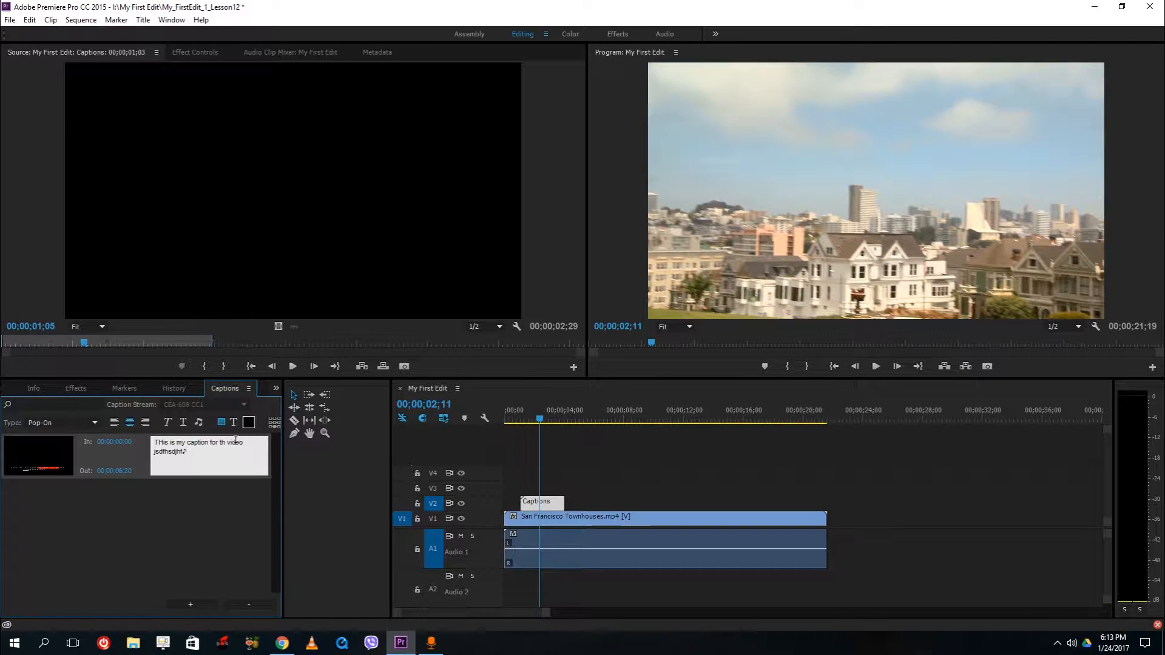
# Select part of the caption's first line near its end and switch the colour setting from background to text
pyautogui.moveTo(236, 443); pyautogui.dragTo(217, 443)
pyautogui.click(234, 423)
pyautogui.click(225, 459)
pyautogui.click(631, 477)
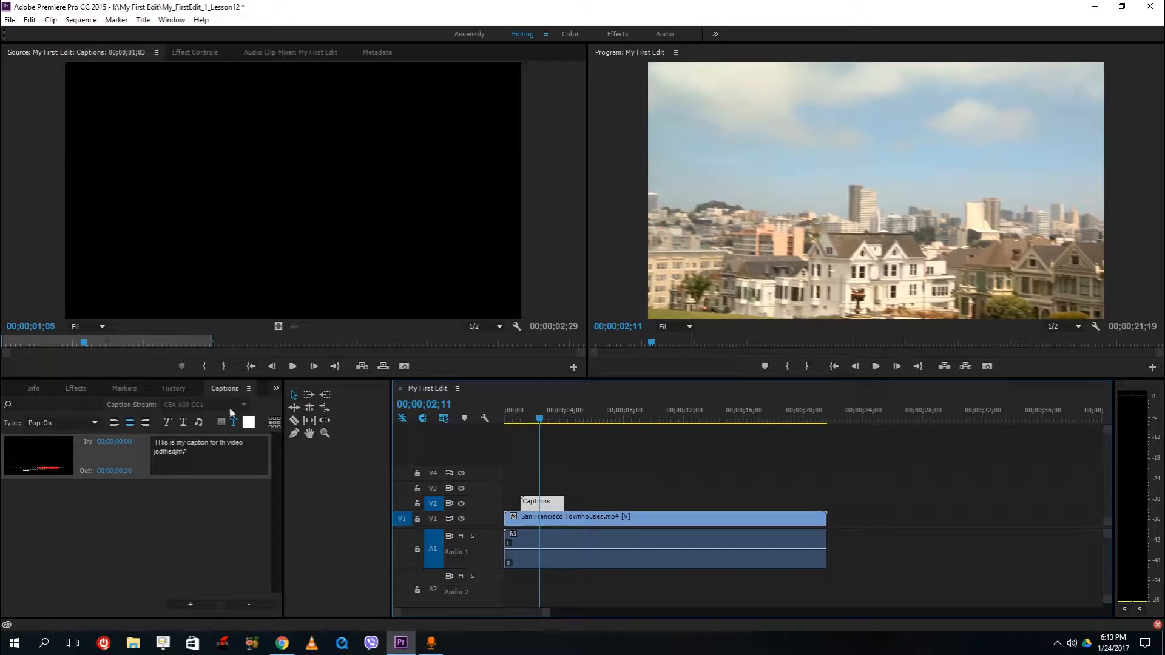
# Reopen the project's Captions bin and create a second captions item with standard CEA-608 and stream CC1
pyautogui.click(276, 389)
pyautogui.click(303, 405)
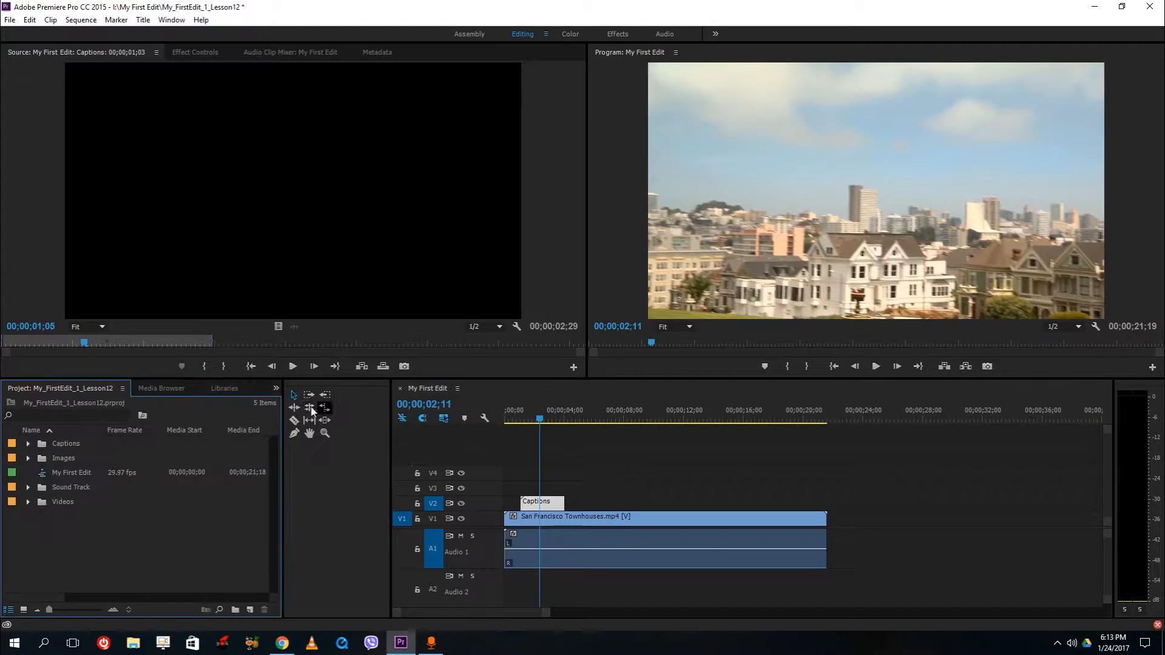
pyautogui.doubleClick(78, 445)
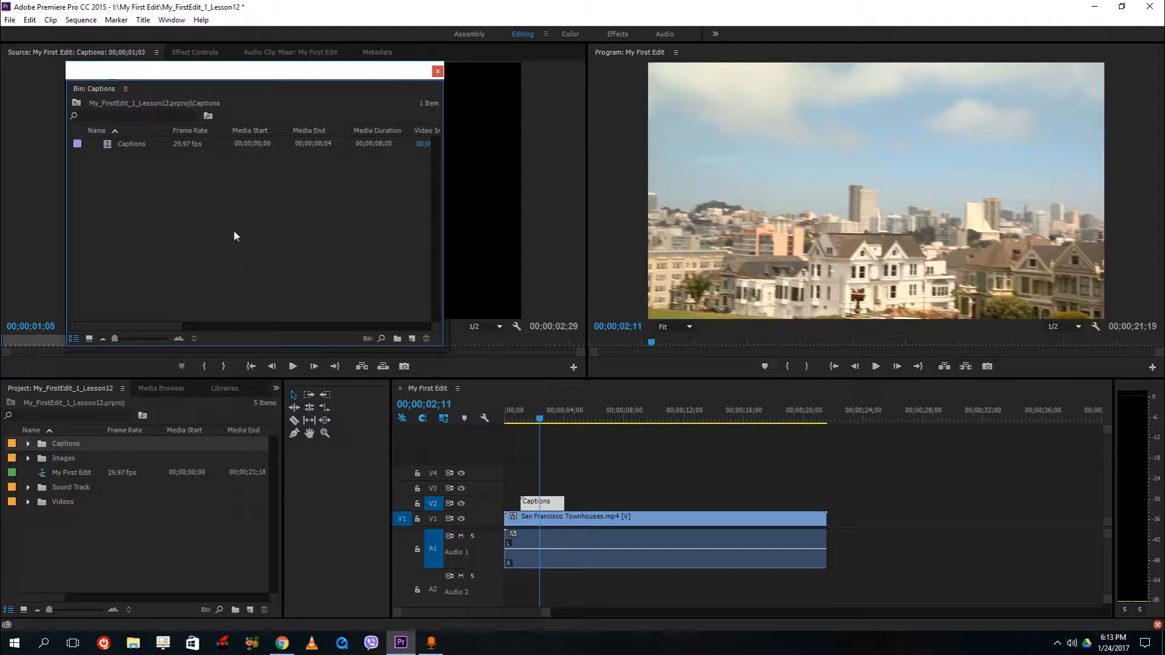
pyautogui.rightClick(228, 190)
pyautogui.moveTo(276, 241)
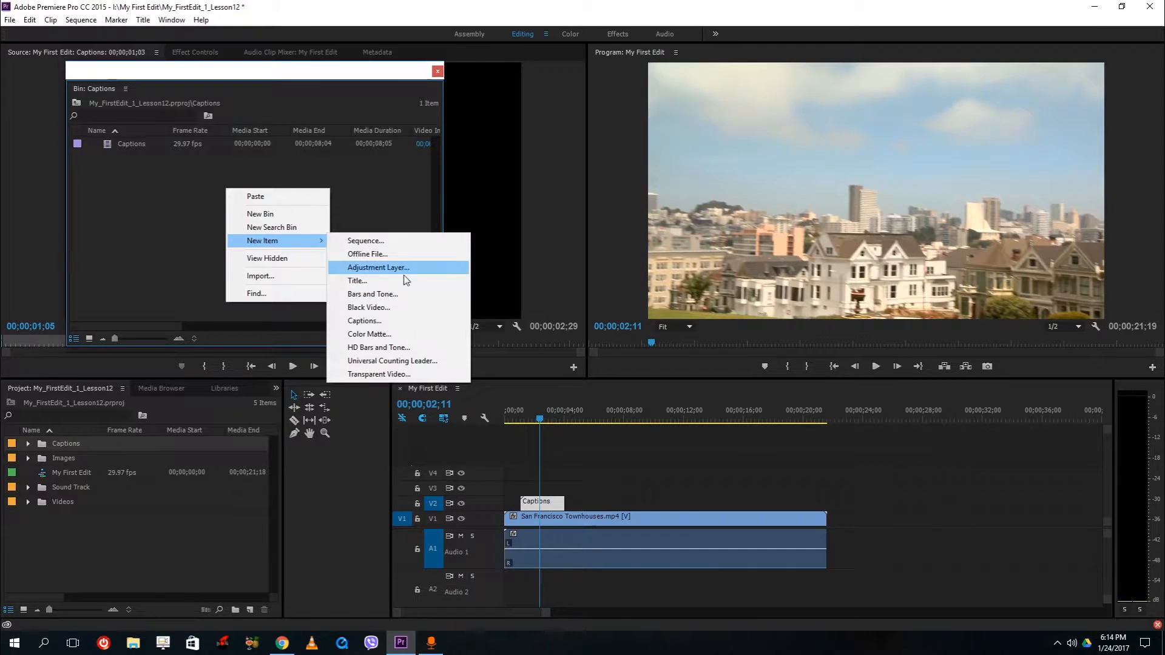
pyautogui.click(394, 326)
pyautogui.click(607, 362)
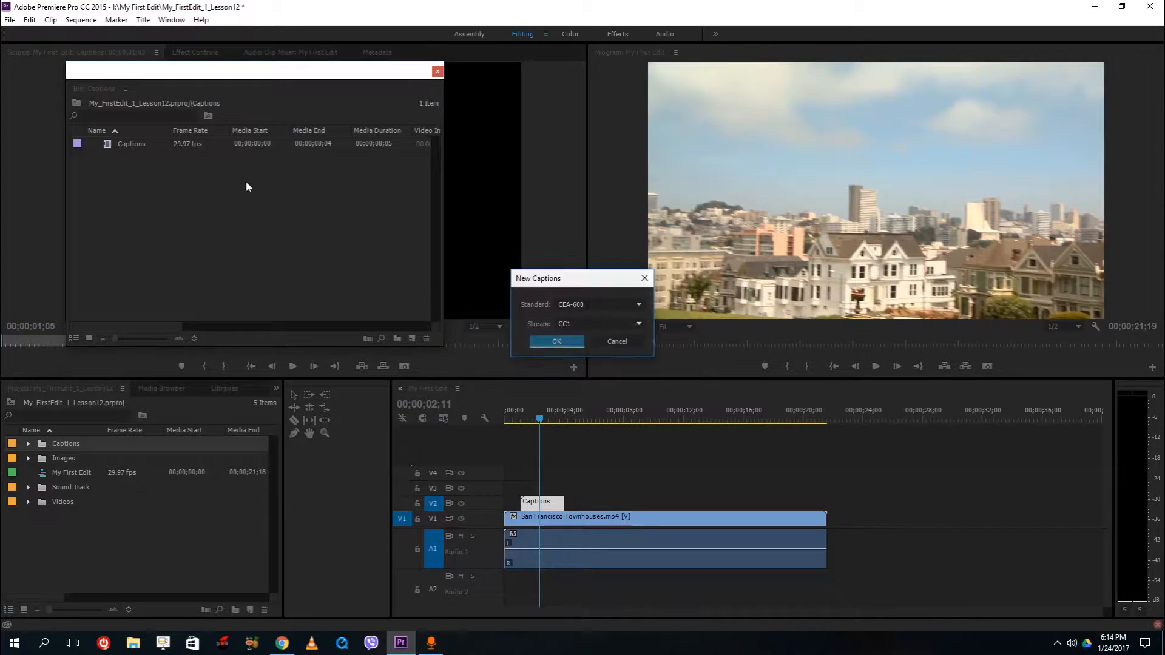
pyautogui.click(569, 343)
# Place the second captions item on V2 around 00;00;07;00 and rename it "Captions 1" in the bin
pyautogui.moveTo(139, 158); pyautogui.dragTo(600, 471)
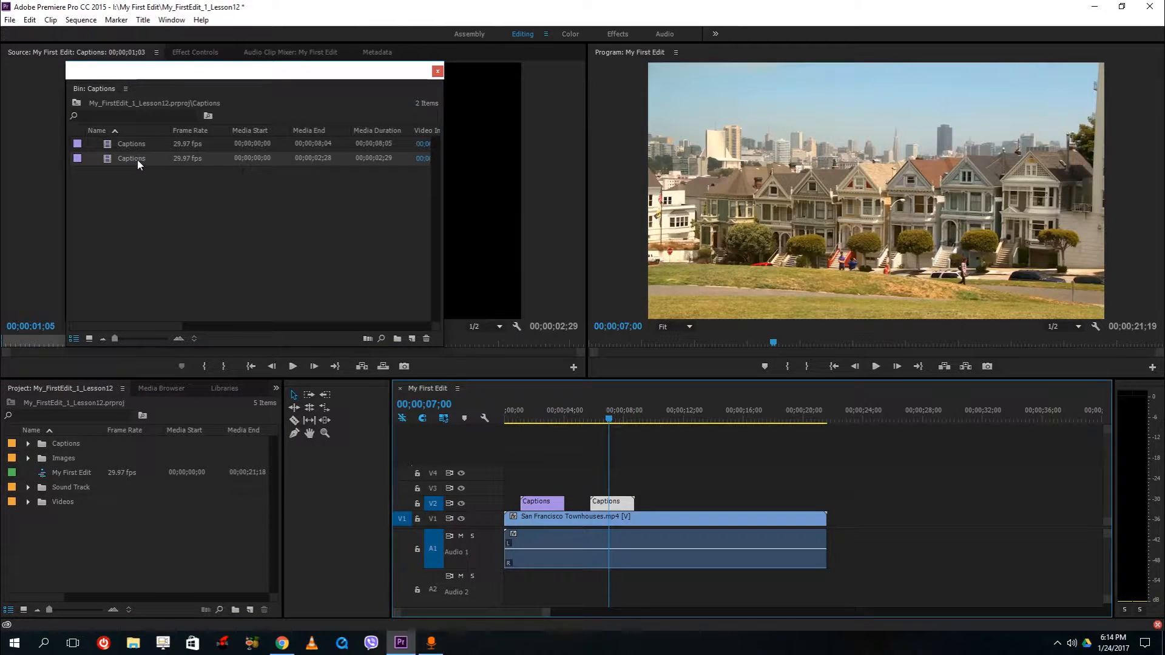
pyautogui.click(139, 160)
pyautogui.write('1')
pyautogui.click(159, 180)
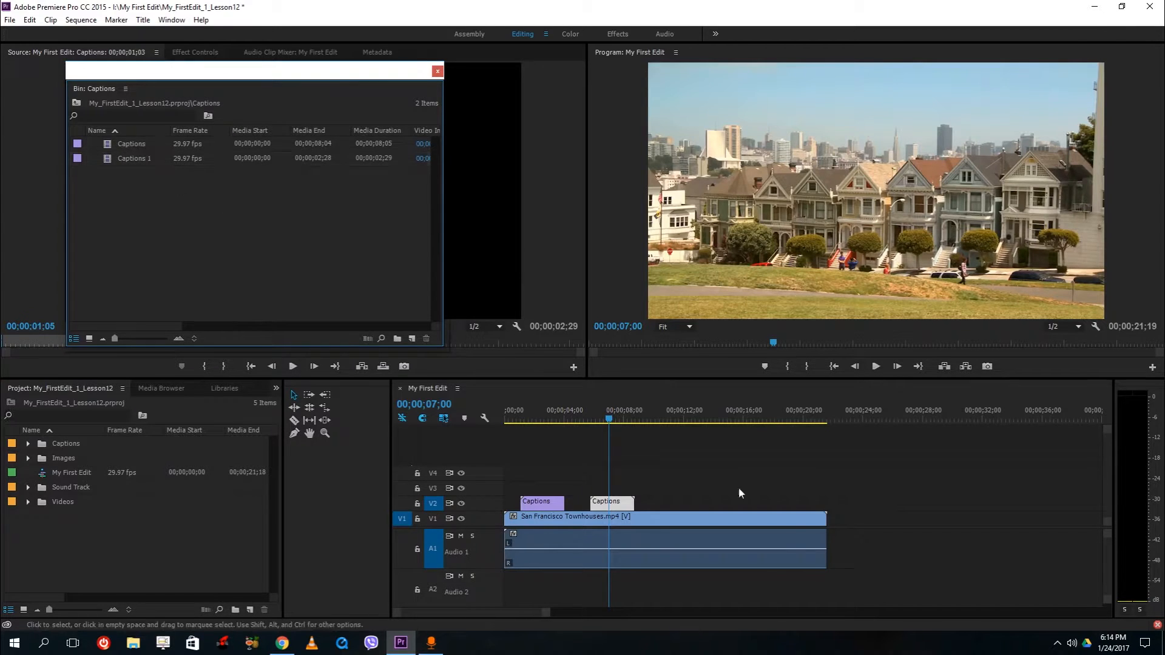
# Open the second captions clip on V2 and replace its placeholder with the filler lines "jbjgbfdjbgjdfg", "df", "gdf" and "g"
pyautogui.doubleClick(605, 504)
pyautogui.click(64, 438)
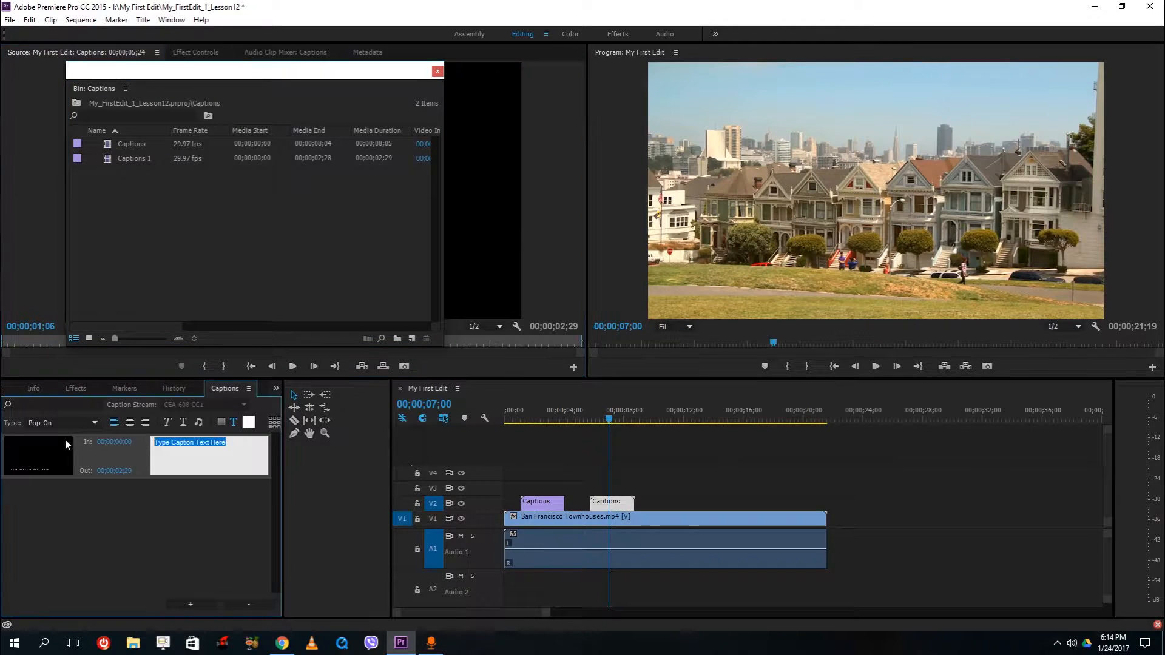
pyautogui.write('gfd')
pyautogui.press('Return')
pyautogui.write('gdf')
pyautogui.press('Return')
pyautogui.write('g')
pyautogui.press('Return')
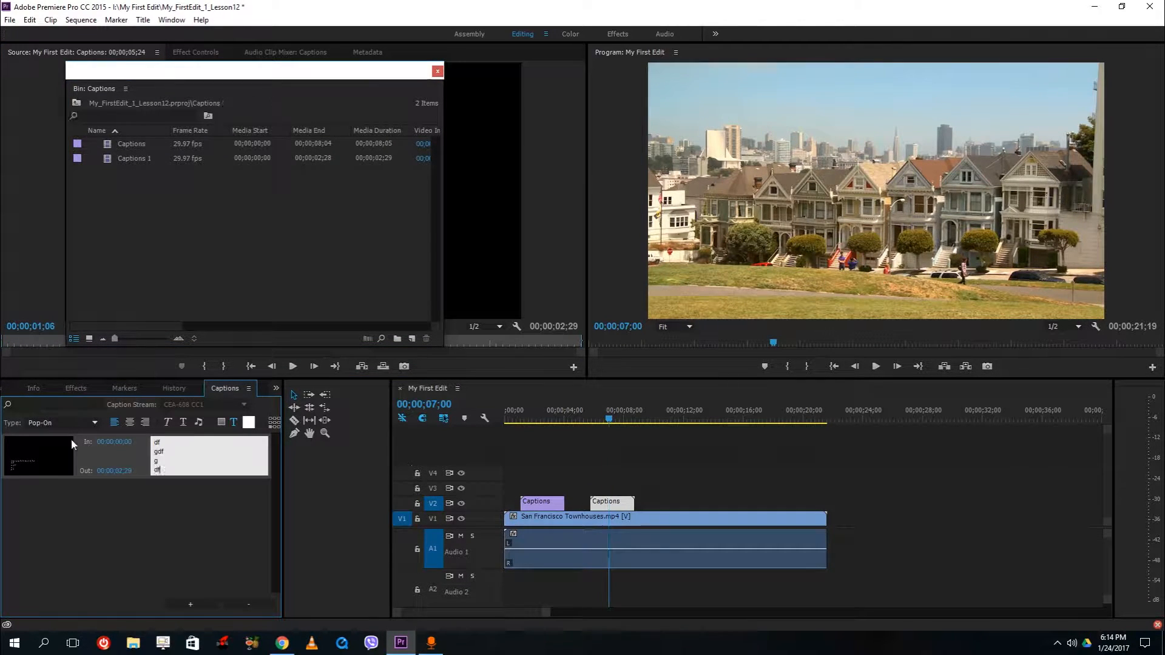
# Try to change the second caption's type to Roll-Up with 3 lines, 4 lines and 2 lines
pyautogui.click(64, 423)
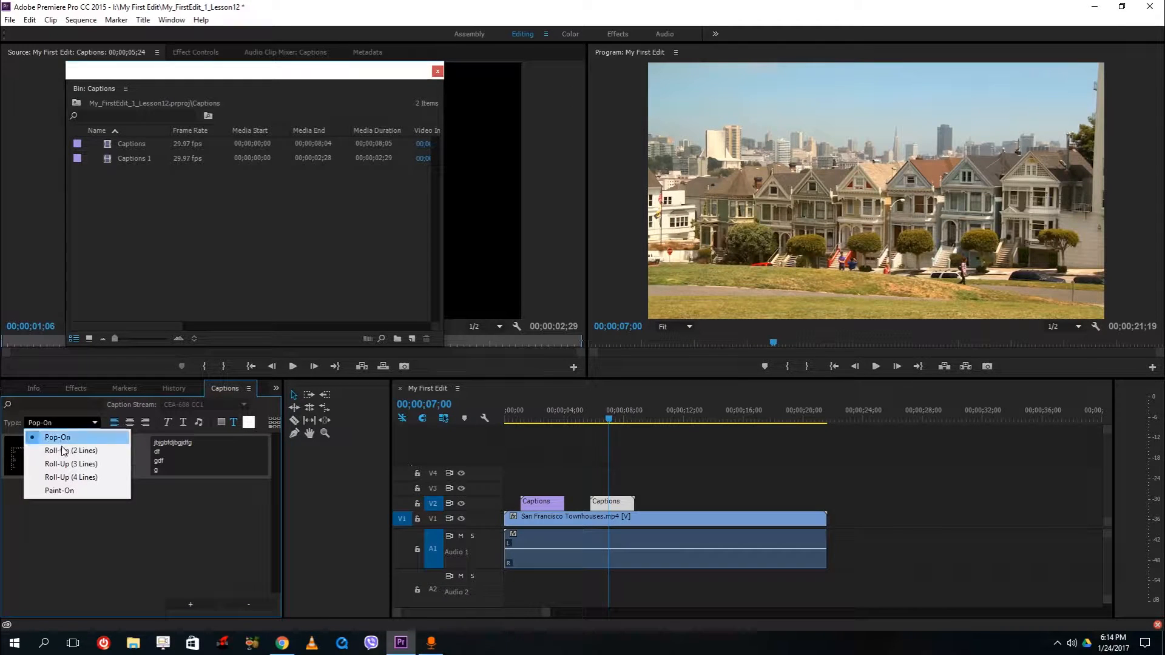
pyautogui.click(32, 500)
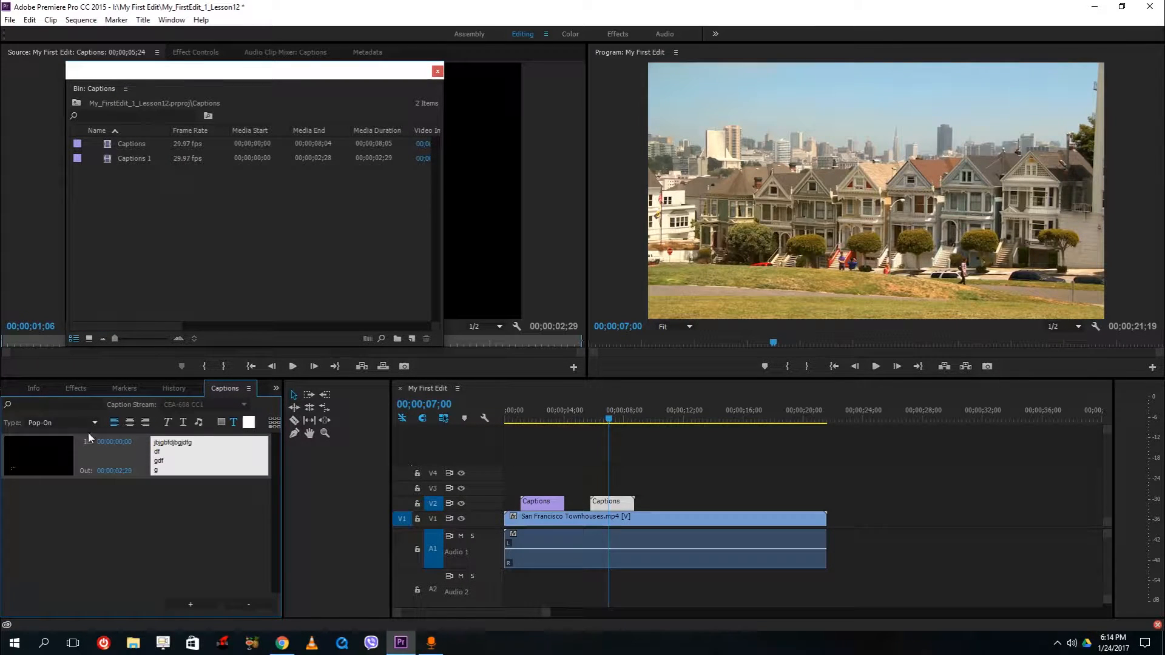
pyautogui.click(60, 423)
pyautogui.click(58, 464)
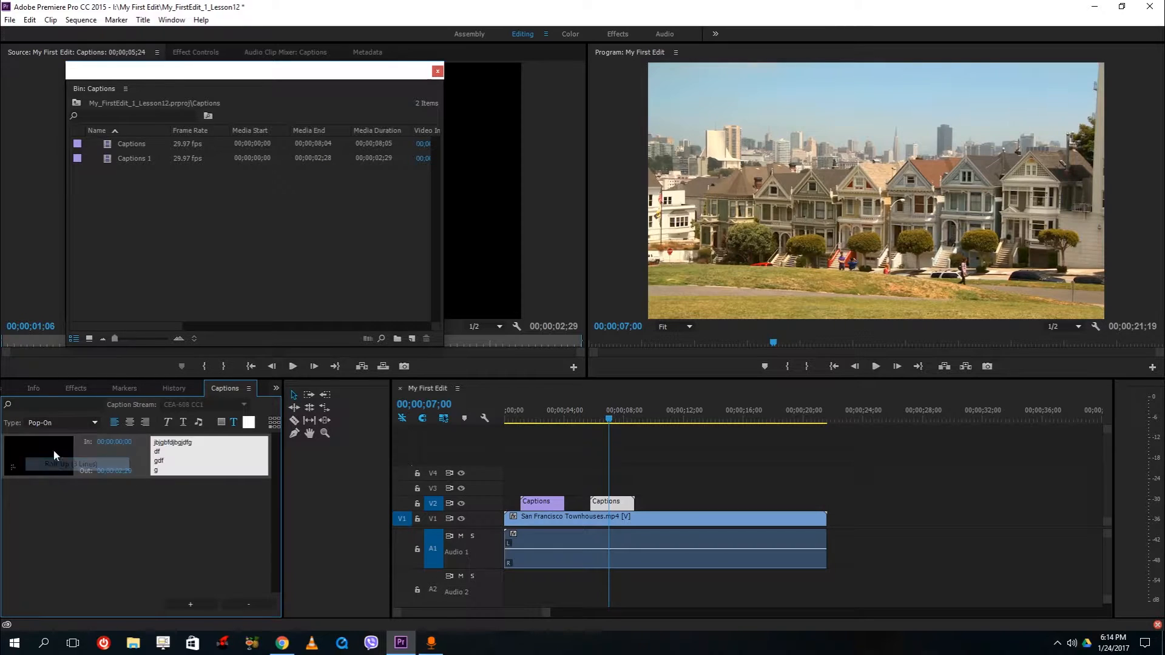
pyautogui.click(61, 423)
pyautogui.click(71, 477)
pyautogui.click(64, 423)
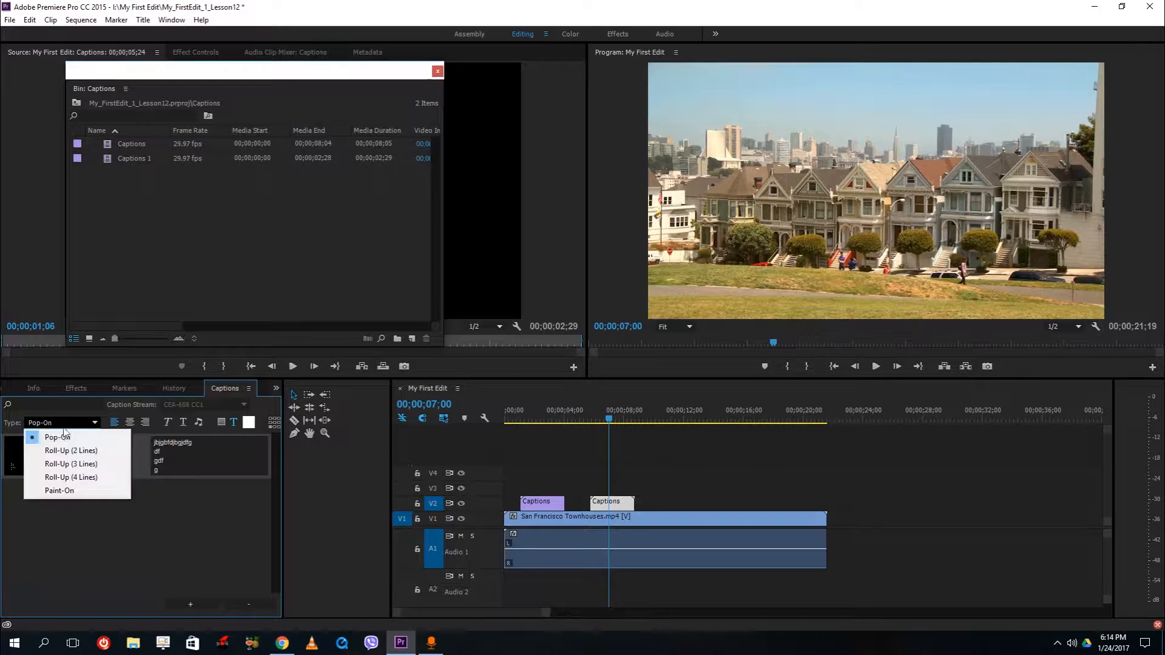
pyautogui.click(84, 454)
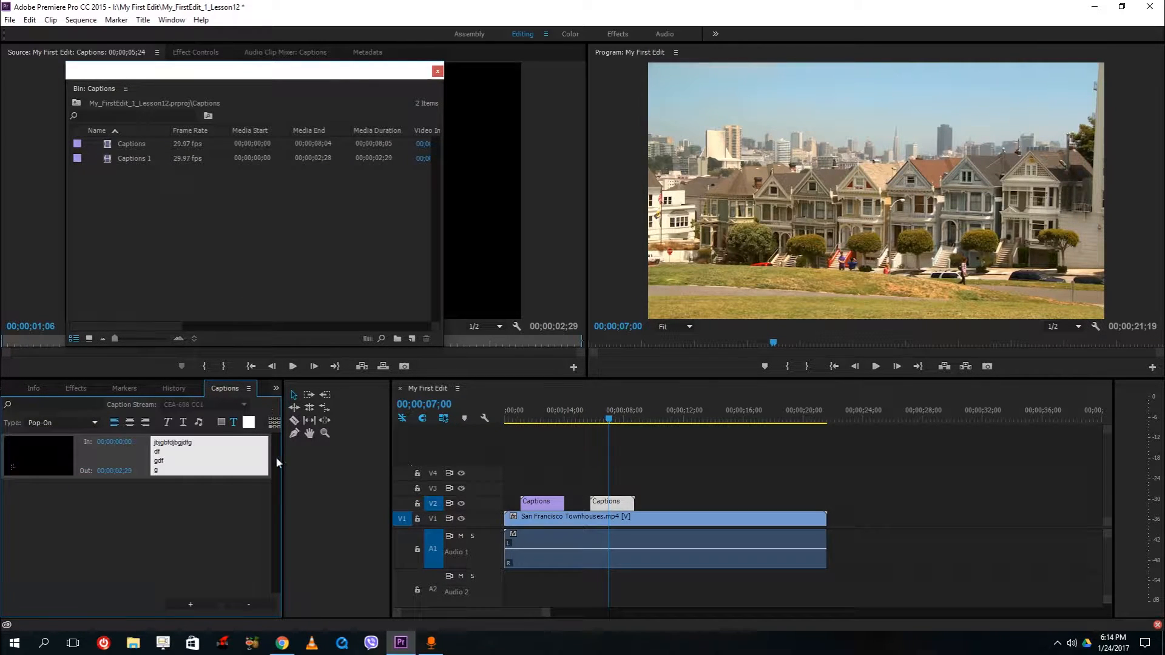
# Right-align all the text of the second caption
pyautogui.hotkey('ctrl', 'a')
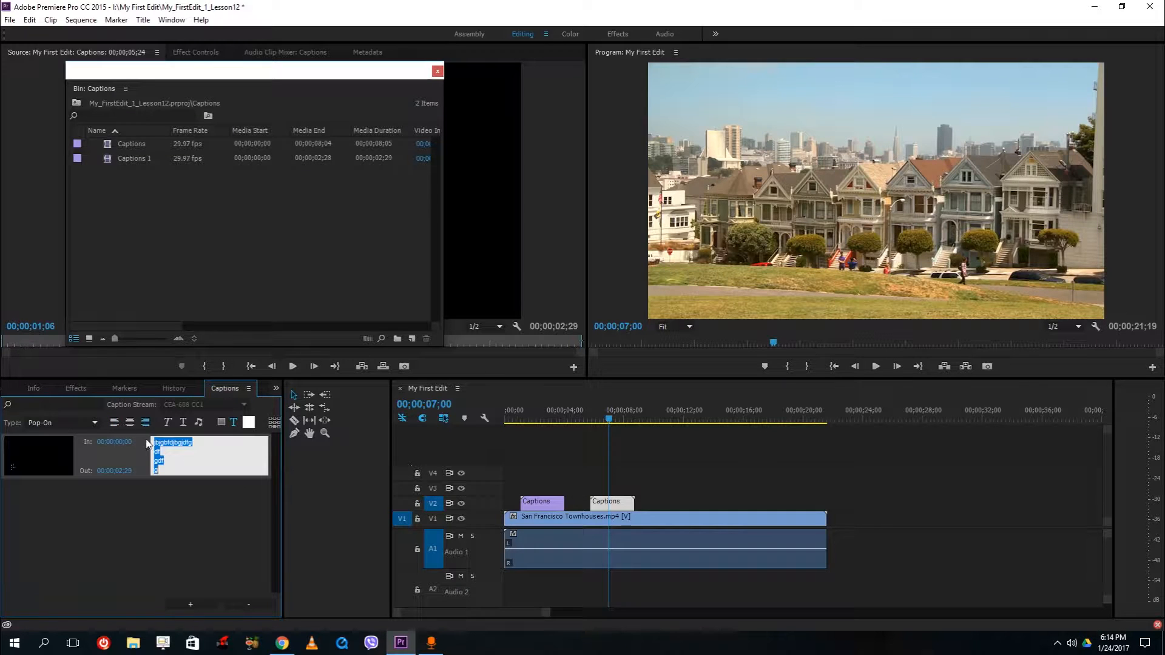
pyautogui.click(198, 460)
pyautogui.hotkey('ctrl', 'a')
pyautogui.click(145, 423)
pyautogui.click(151, 486)
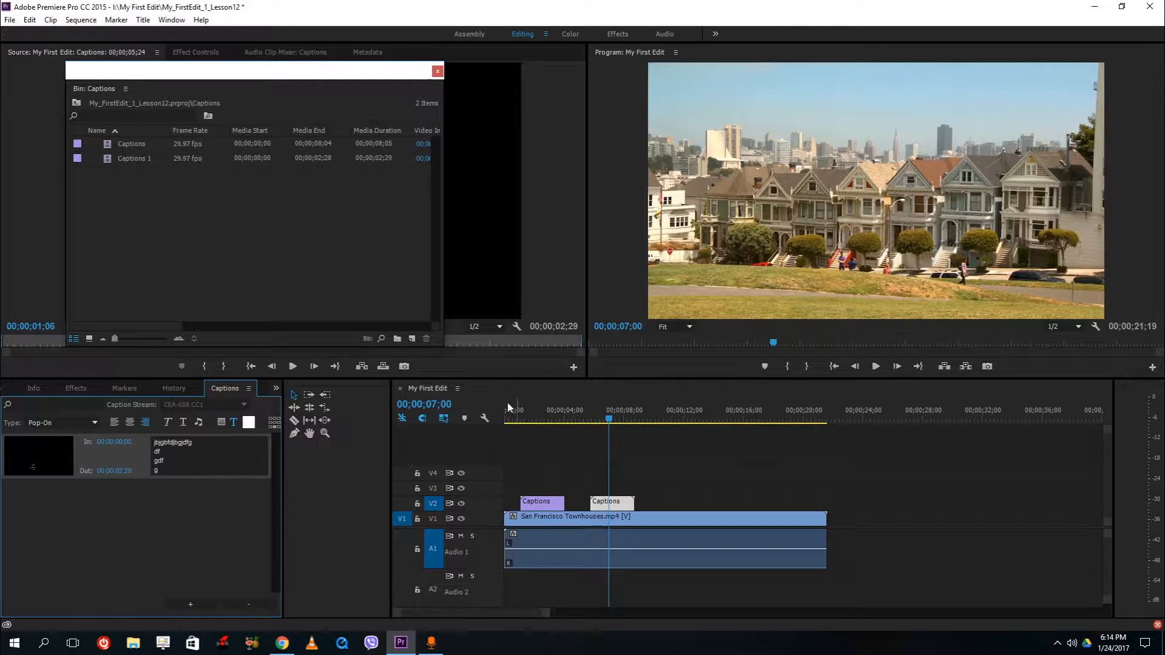
# Create a third captions item with standard CEA-608 and stream CC1, and rename it "Captions 2" in the bin
pyautogui.rightClick(296, 246)
pyautogui.moveTo(382, 298)
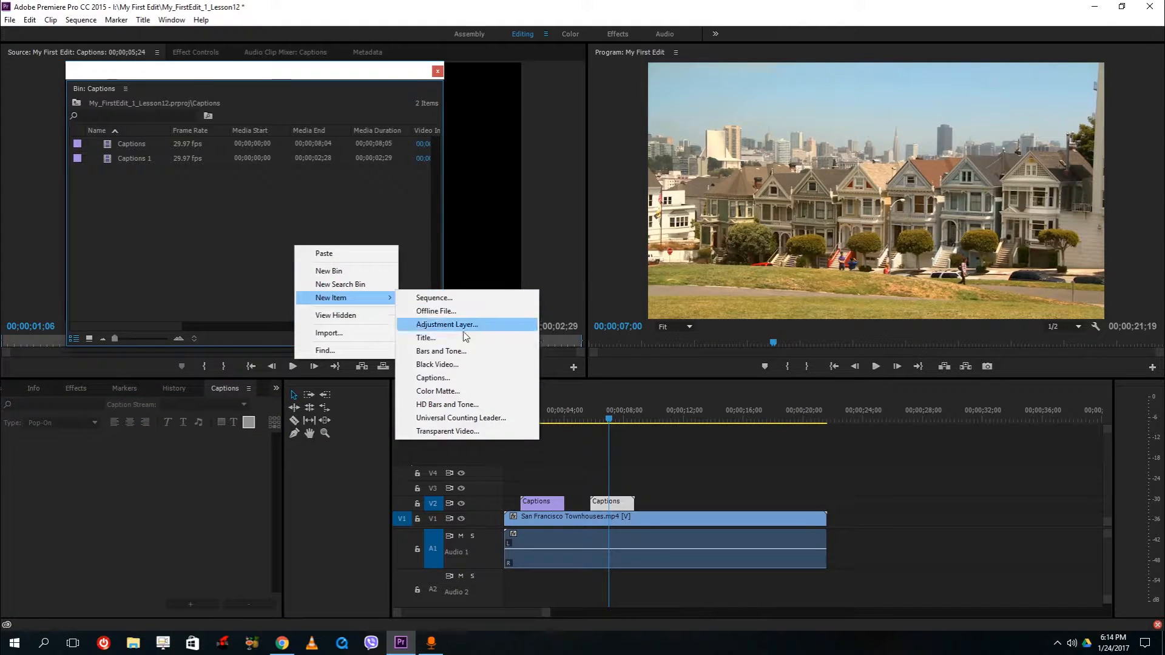
pyautogui.click(457, 378)
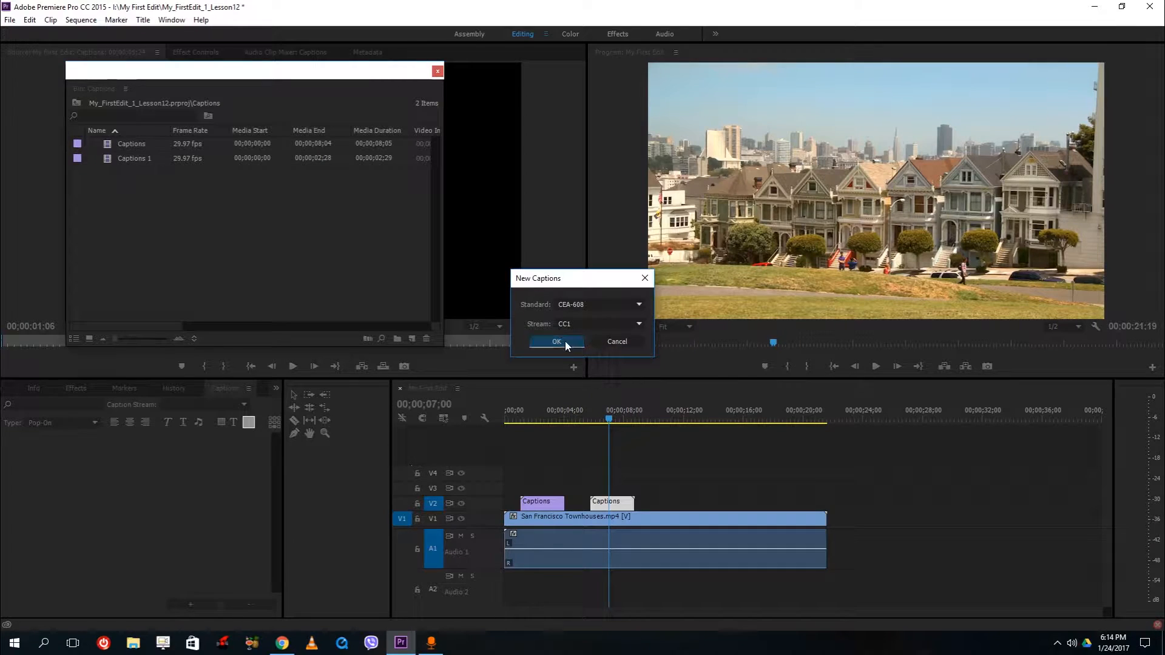
pyautogui.click(566, 341)
pyautogui.click(133, 160)
pyautogui.click(149, 159)
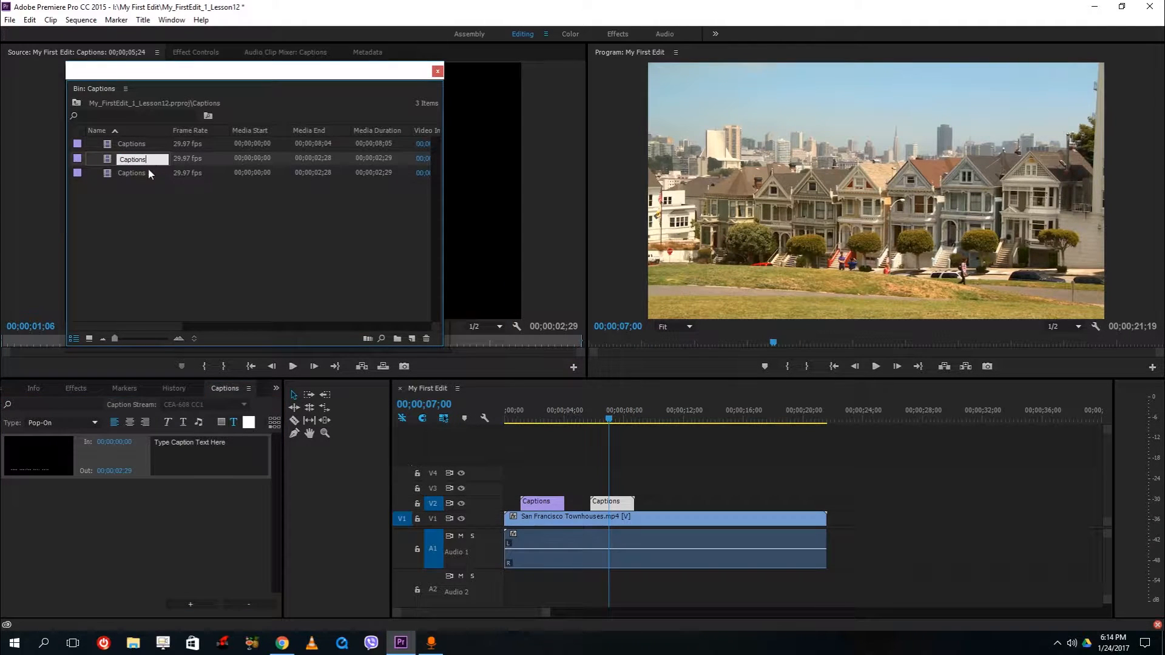
pyautogui.click(149, 190)
# Place Captions 2 on V2 after the second caption clip and move the playhead over it at 00;00;11;10
pyautogui.moveTo(124, 159); pyautogui.dragTo(664, 503)
pyautogui.click(675, 416)
pyautogui.click(681, 502)
# Replace the third caption's placeholder with the filler text "sdfhksdhfksdjhfsdhfsdj" and reposition its caption block
pyautogui.click(233, 449)
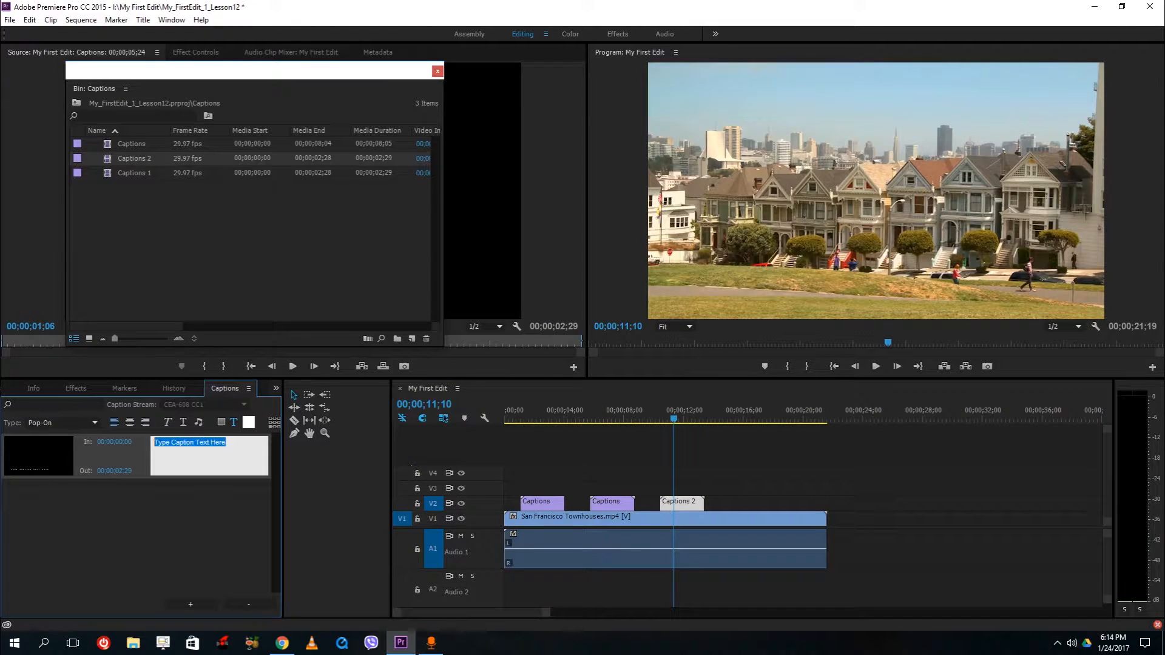
pyautogui.write('sdfhksdhfksdjhfsdhfsdj')
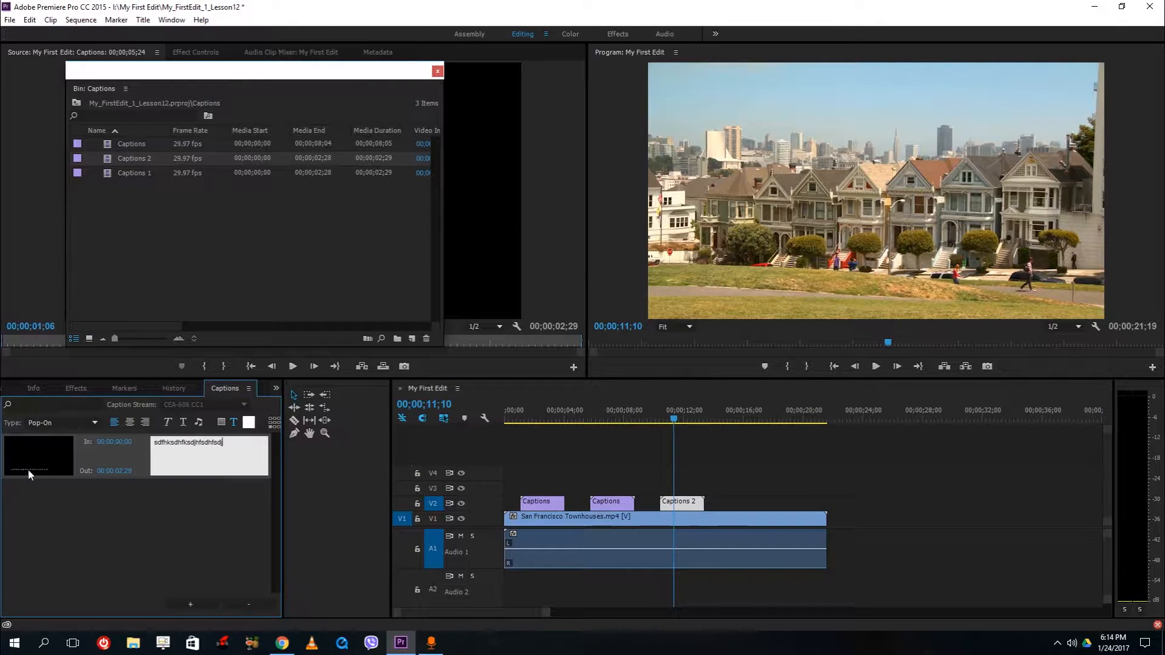
pyautogui.click(278, 428)
pyautogui.click(277, 425)
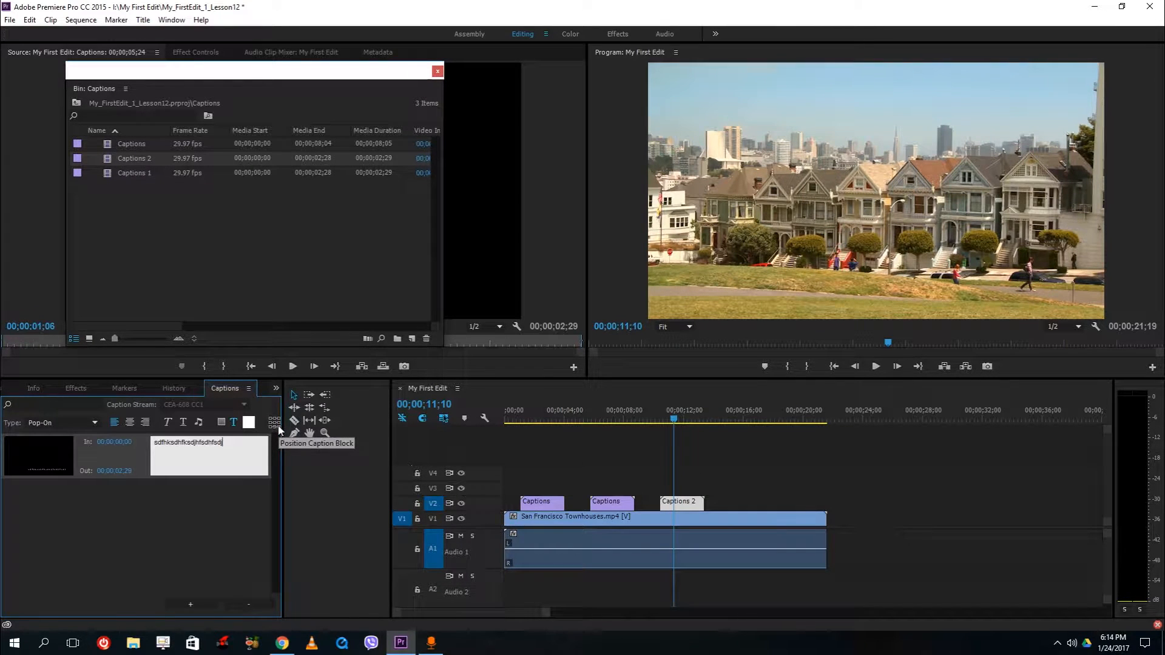
# Line up the three caption clips back to back from the sequence start and trim the townhouses video to end with the last one
pyautogui.click(437, 71)
pyautogui.moveTo(544, 501); pyautogui.dragTo(527, 501)
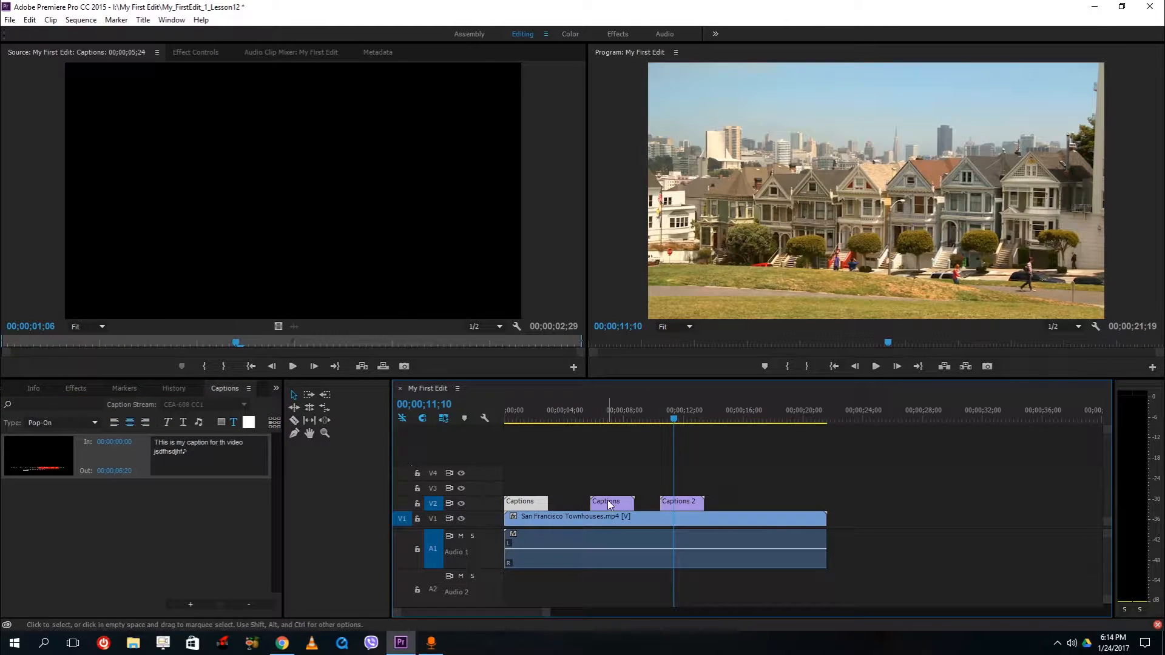
pyautogui.moveTo(600, 502); pyautogui.dragTo(556, 503)
pyautogui.moveTo(671, 505); pyautogui.dragTo(626, 507)
pyautogui.moveTo(826, 518); pyautogui.dragTo(633, 518)
# Trim the first two caption clips on V2 so that there are gaps before and between the captions
pyautogui.click(542, 410)
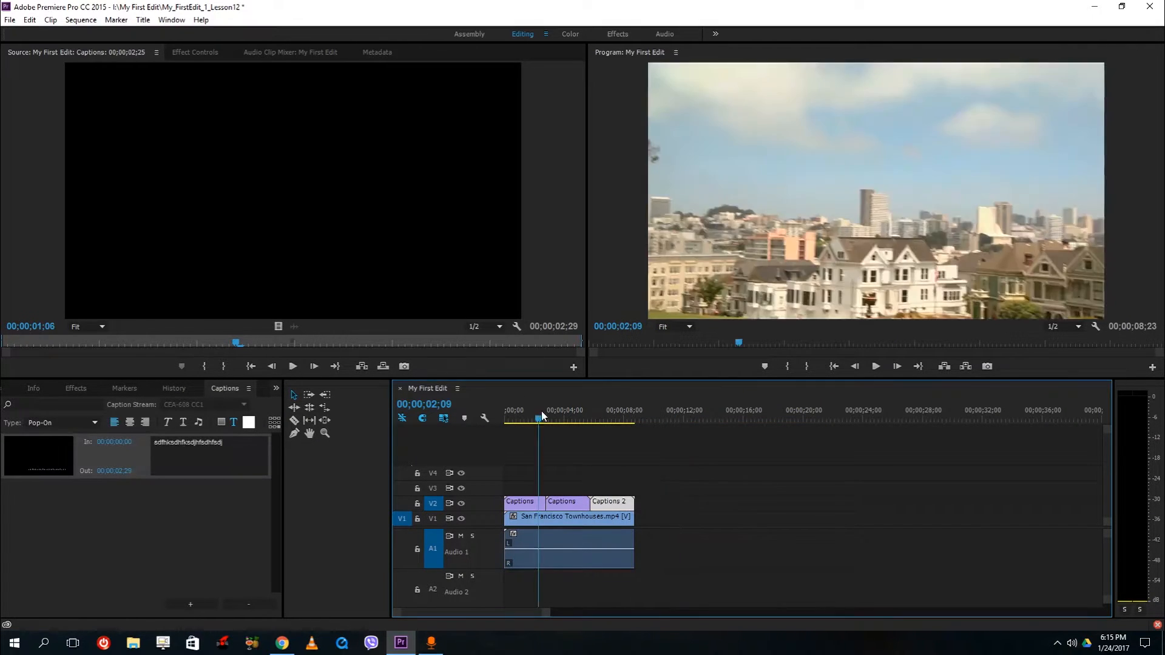
pyautogui.moveTo(543, 502); pyautogui.dragTo(581, 503)
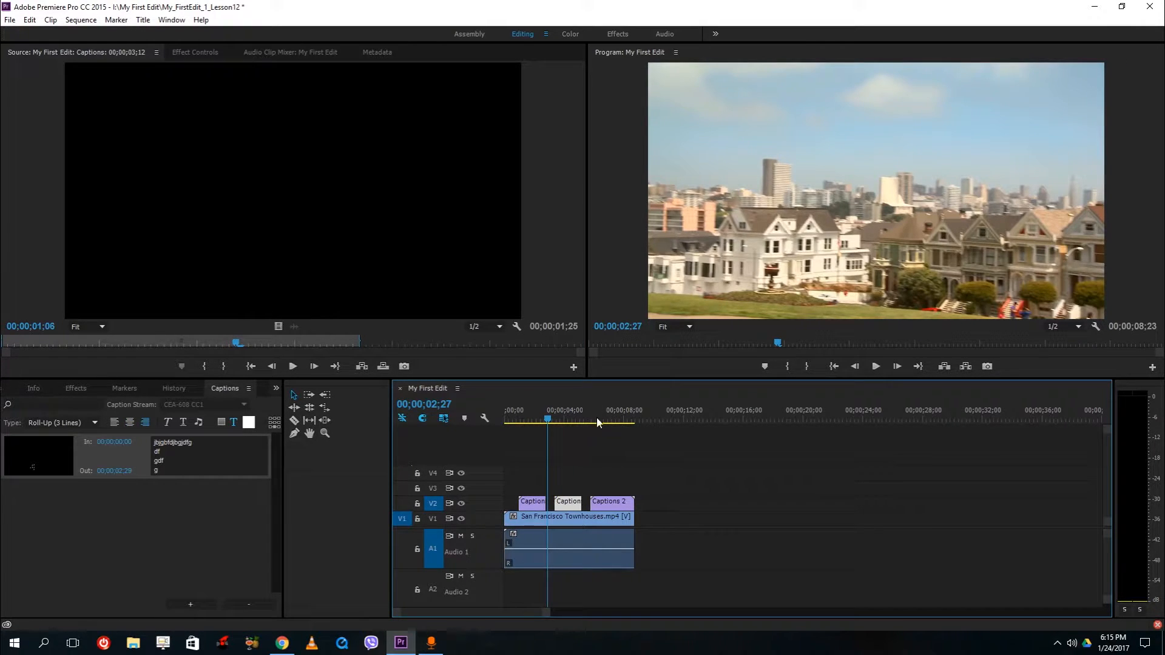
pyautogui.moveTo(596, 418); pyautogui.dragTo(612, 419)
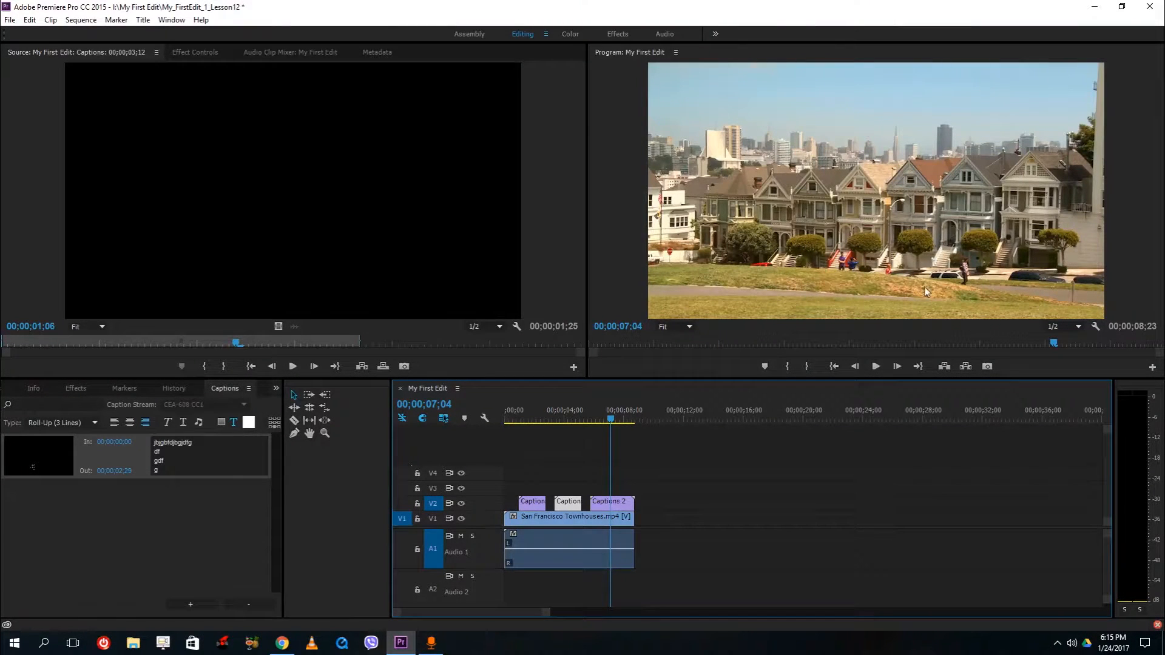
# Open the media export settings for the sequence and keep the captions export option at Burn Captions Into Video
pyautogui.click(9, 19)
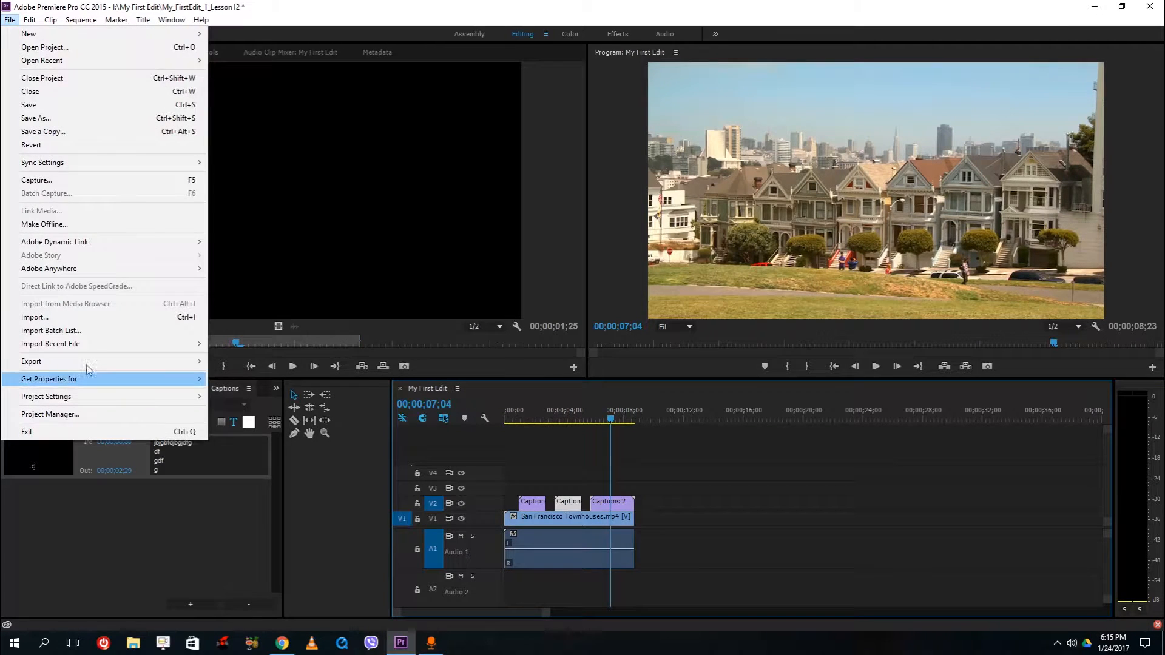
pyautogui.moveTo(182, 362)
pyautogui.click(321, 362)
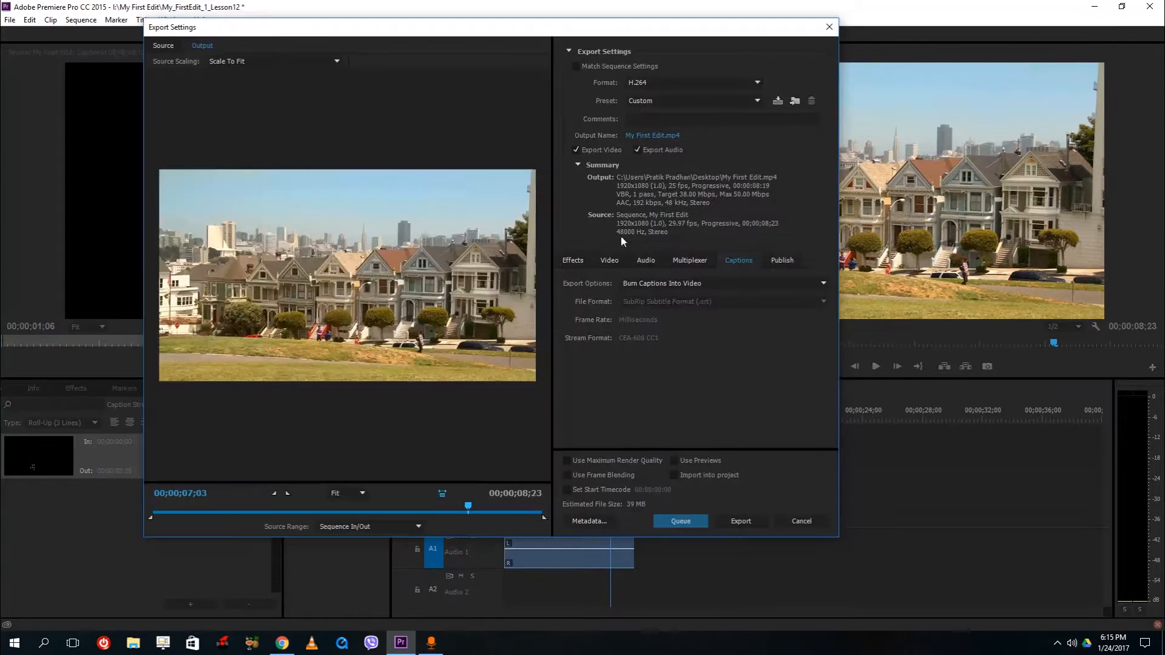
pyautogui.click(579, 263)
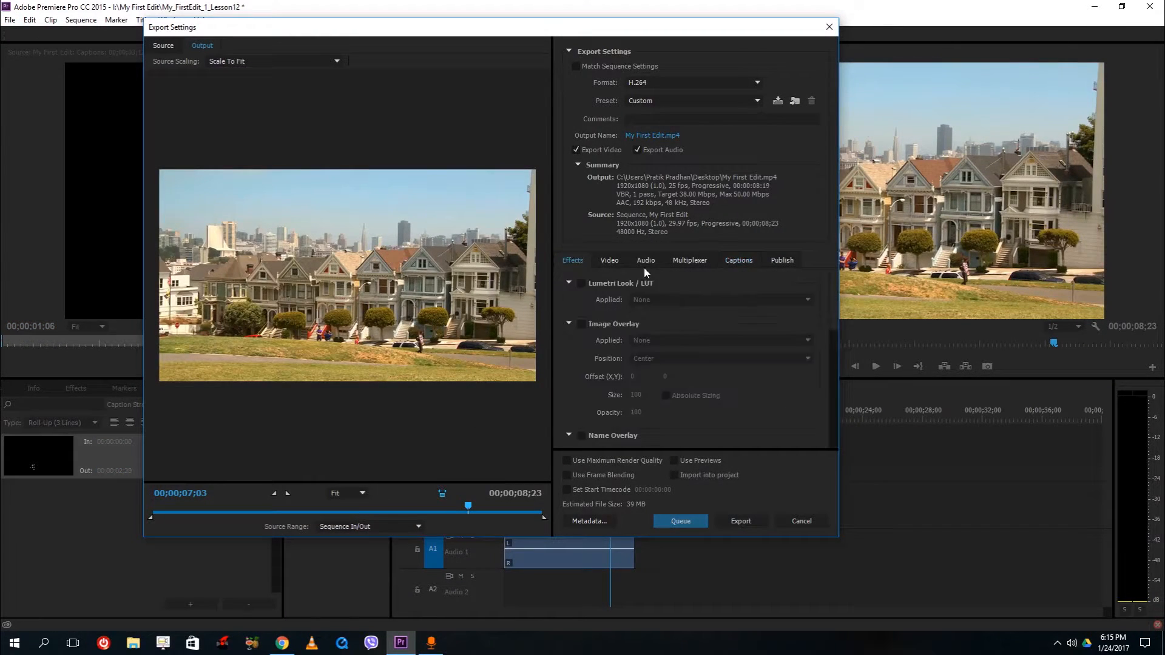
pyautogui.click(733, 263)
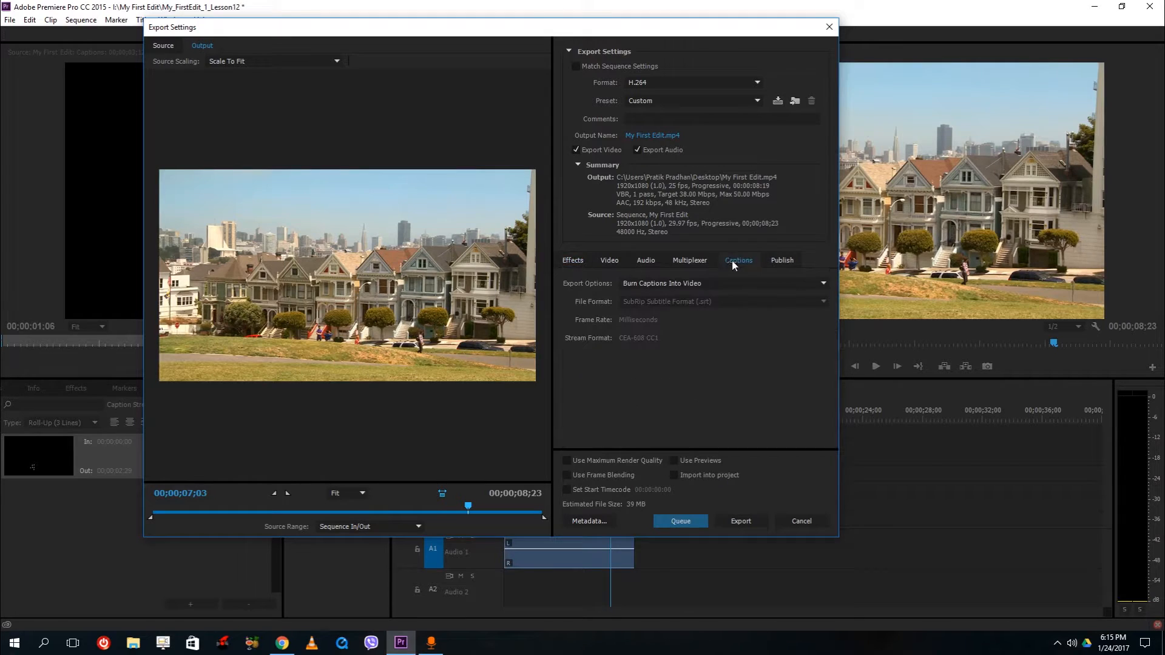
pyautogui.click(636, 284)
pyautogui.click(652, 324)
# Delete the old My First Edit_1 file from the desktop and export the captioned H.264 video there under that name
pyautogui.click(665, 135)
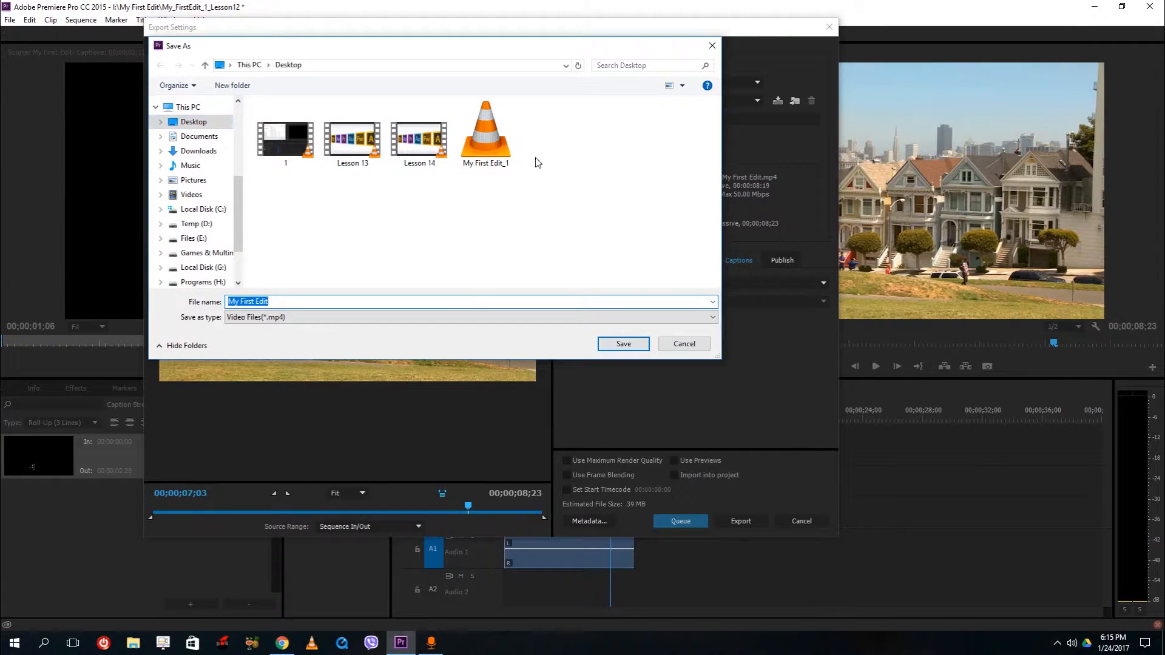
pyautogui.click(482, 164)
pyautogui.press('Delete')
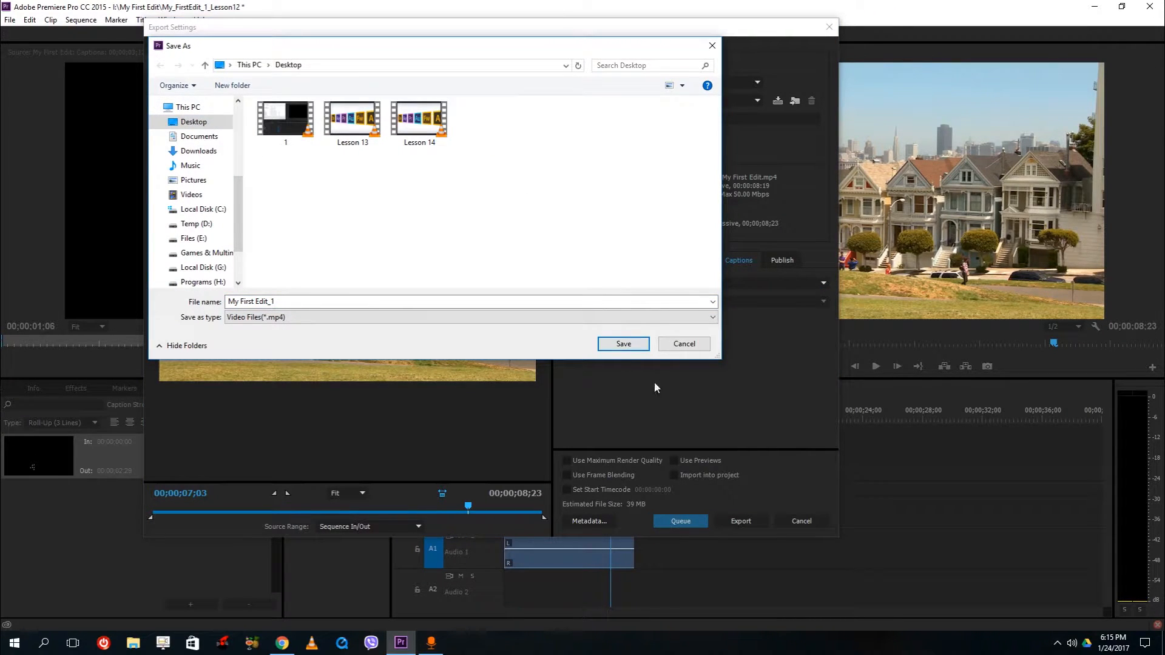
pyautogui.click(624, 343)
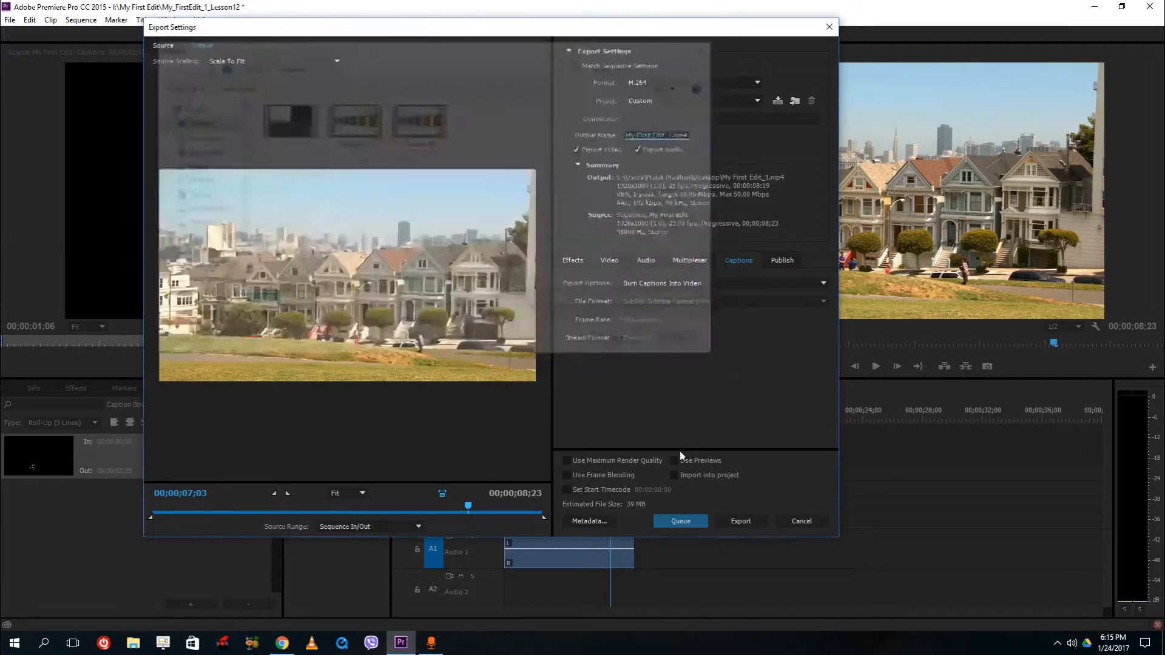
pyautogui.click(737, 521)
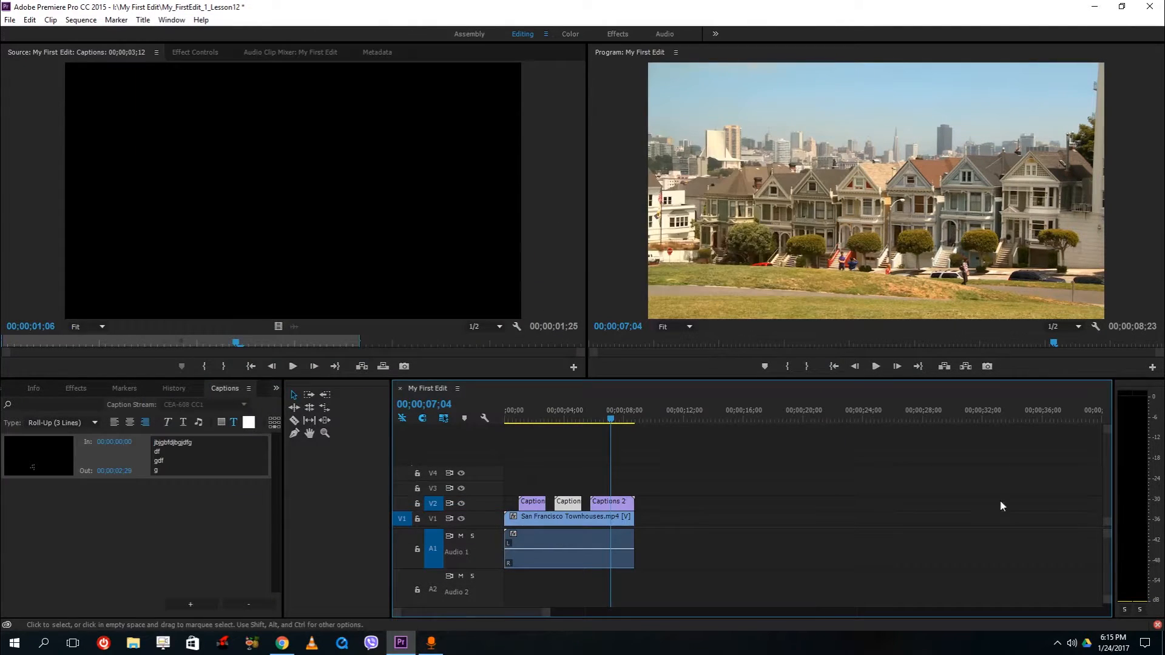
# Play the exported My First Edit_1 video from the desktop in VLC to check its burned-in captions, and close the player
pyautogui.click(1160, 644)
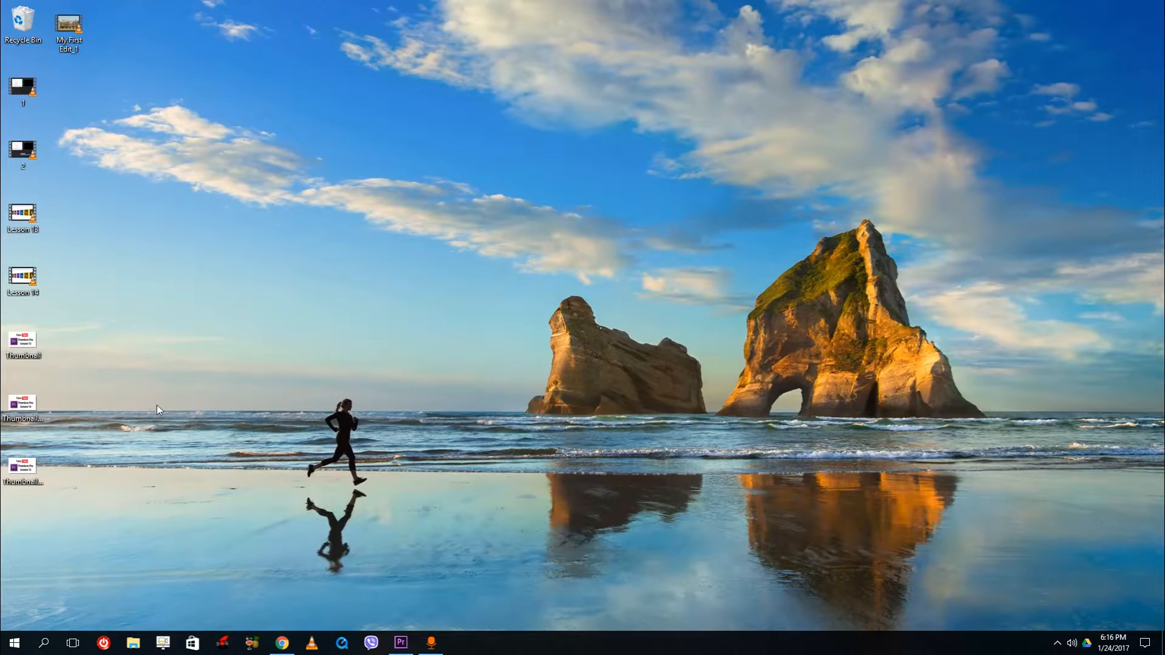
pyautogui.doubleClick(68, 24)
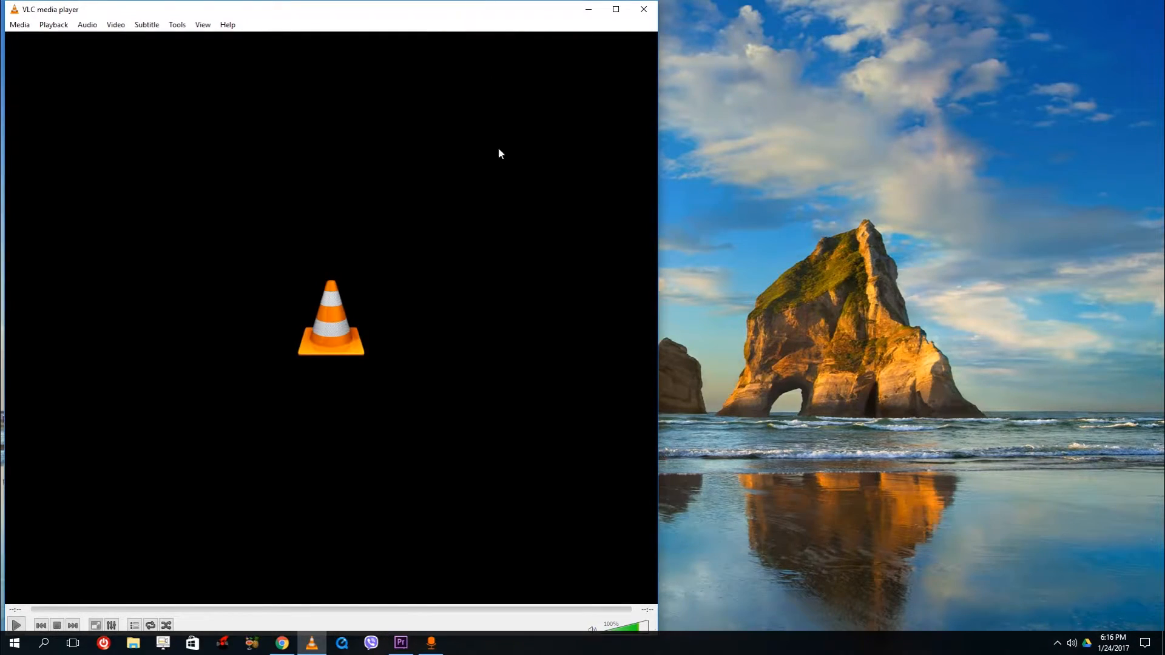
pyautogui.moveTo(466, 10); pyautogui.dragTo(648, 133)
pyautogui.click(828, 135)
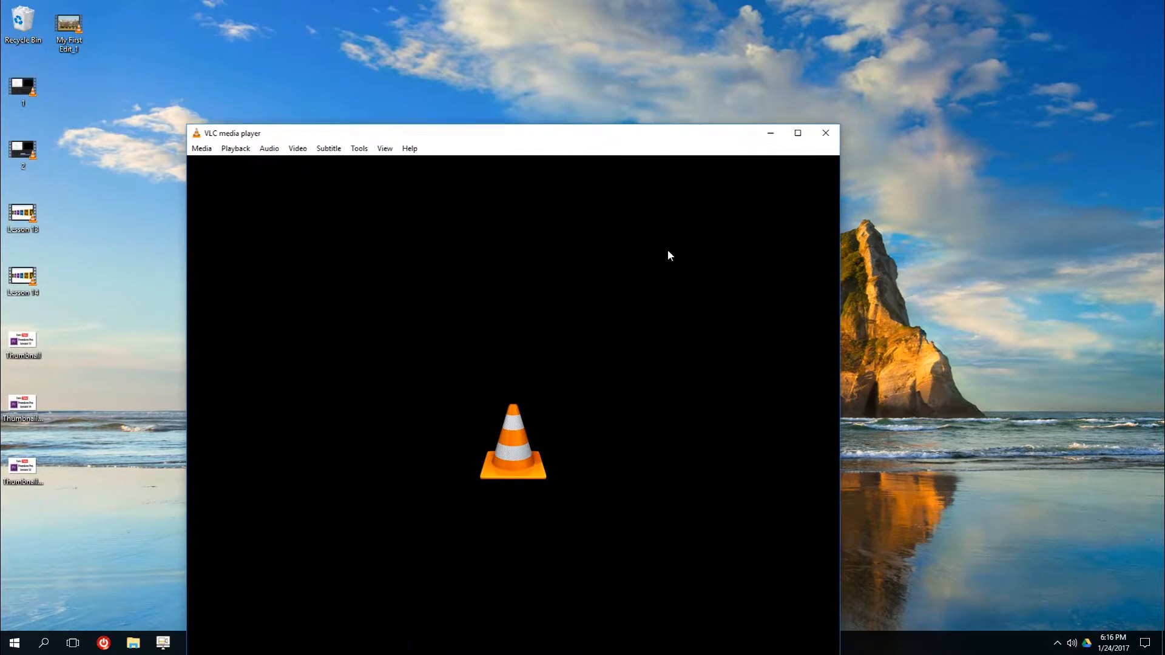
# Return to Premiere Pro and set the media export's captions option to Create Sidecar File in SubRip Subtitle Format (.srt)
pyautogui.click(400, 642)
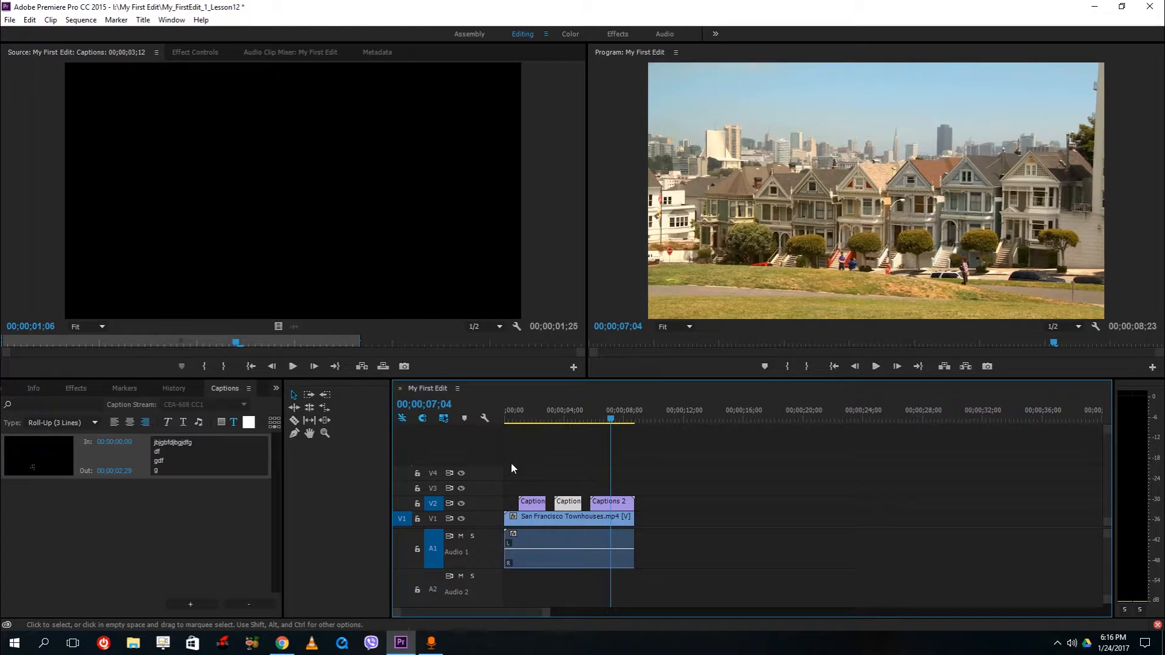
pyautogui.click(563, 418)
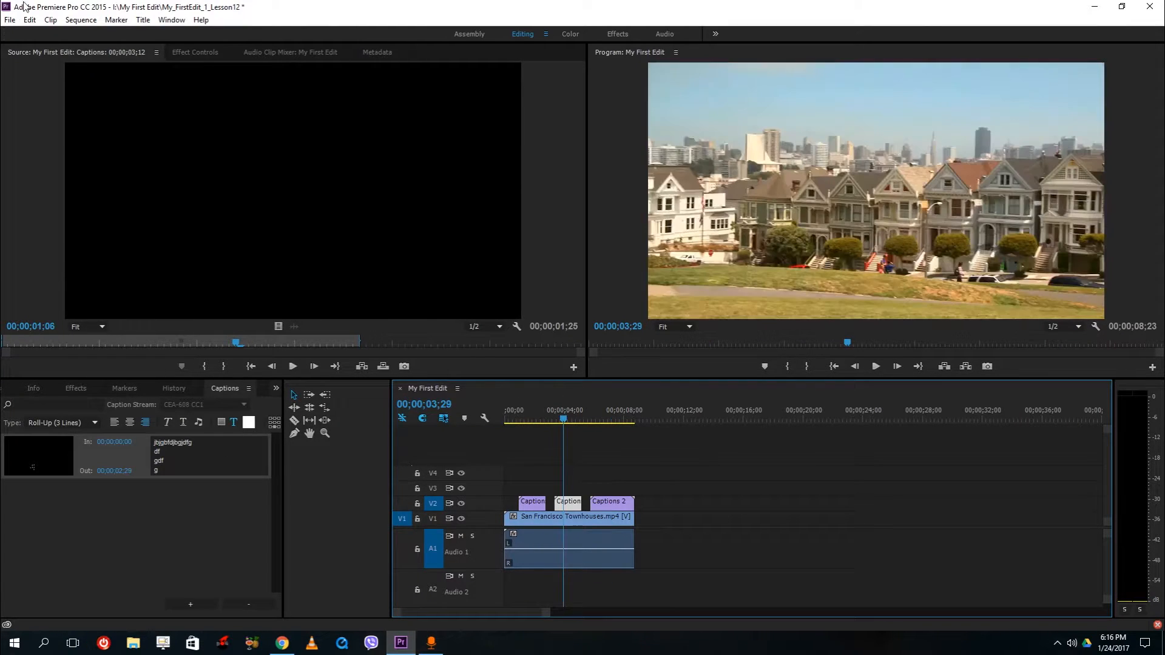
pyautogui.click(10, 19)
pyautogui.moveTo(99, 363)
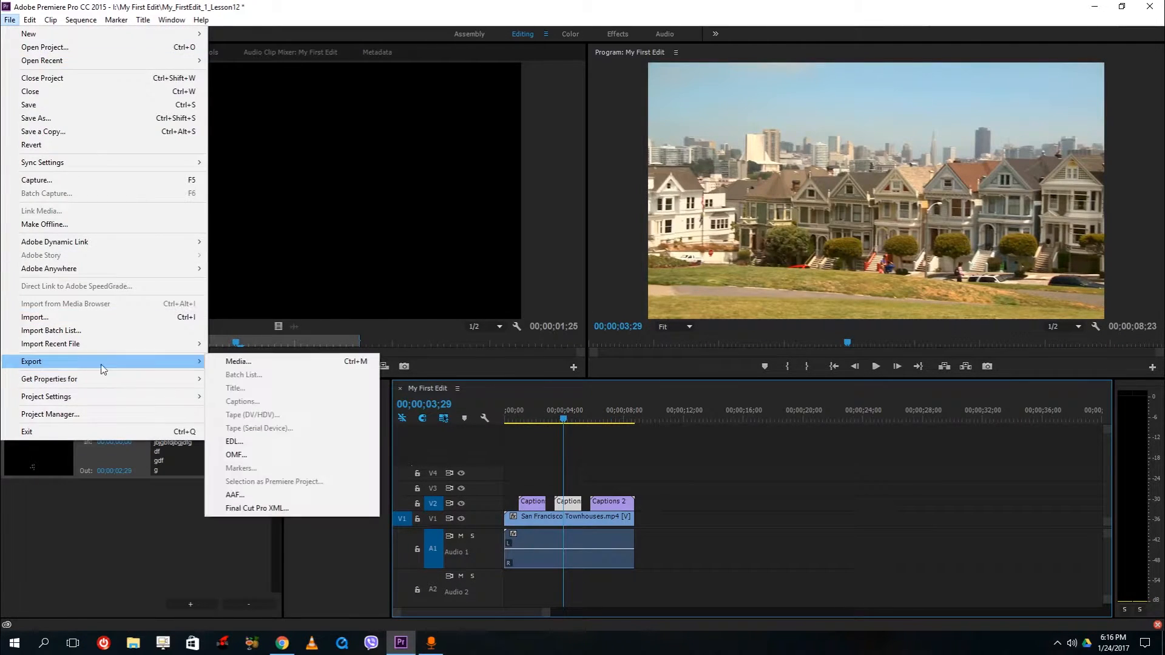
pyautogui.click(274, 363)
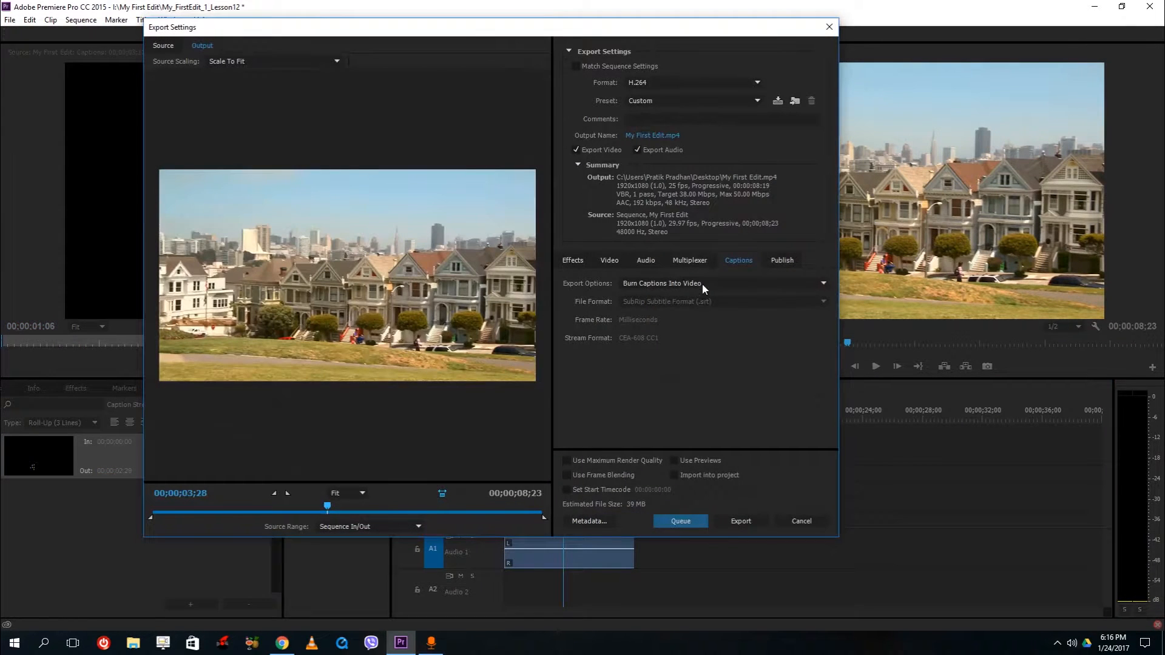
pyautogui.click(667, 287)
pyautogui.click(658, 308)
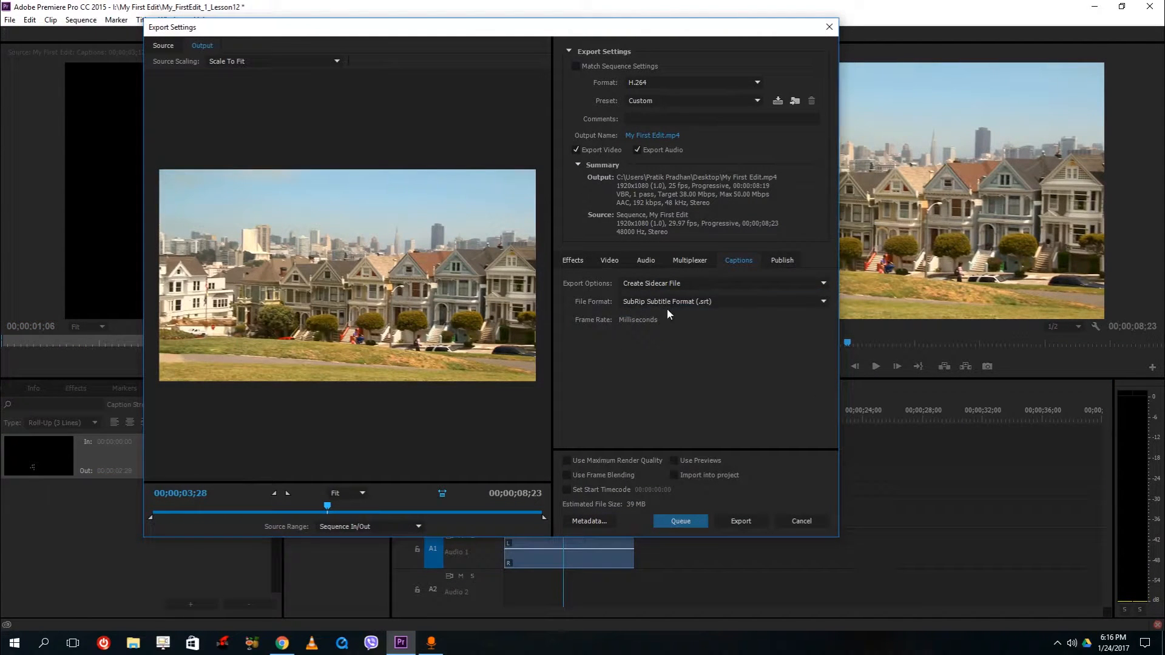
# Move the exported My First Edit_1 video from the desktop to the Recycle Bin and return to the export settings
pyautogui.click(1163, 646)
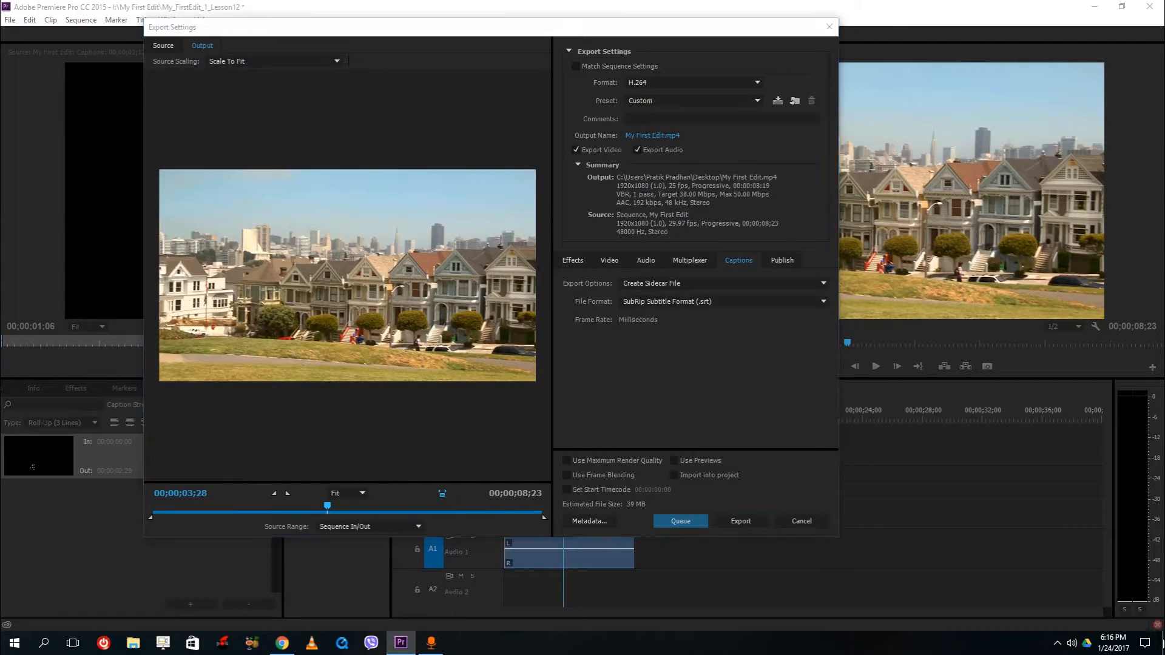
pyautogui.moveTo(66, 31); pyautogui.dragTo(14, 22)
pyautogui.click(401, 642)
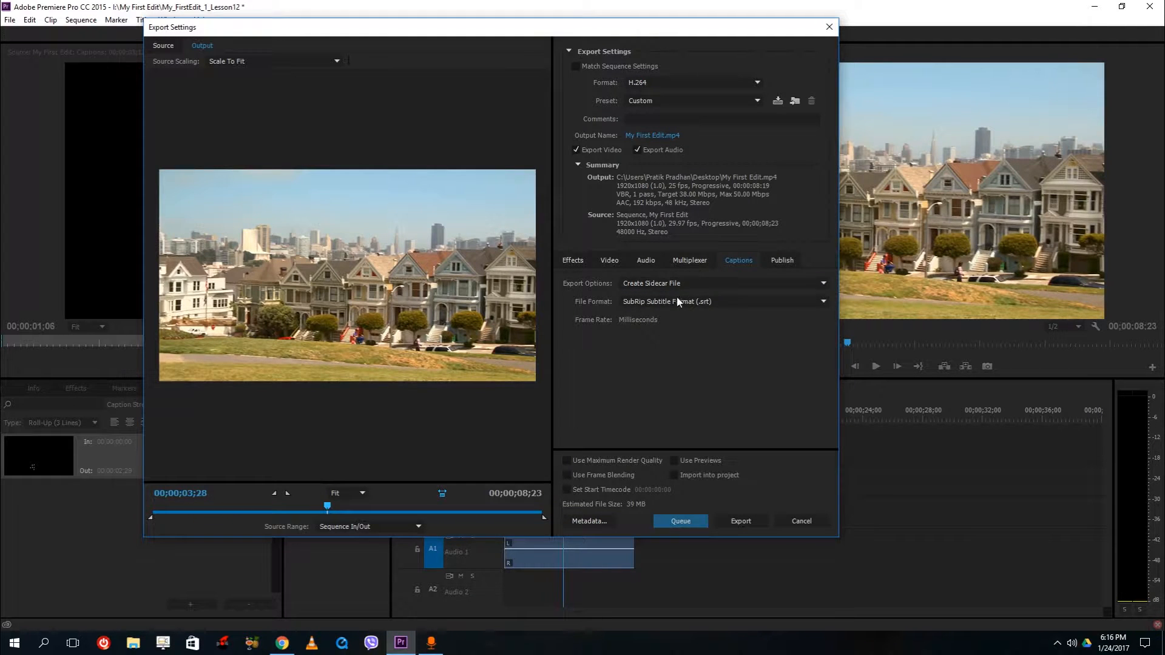
# Export the video with its sidecar captions to the desktop as "My First Edit"
pyautogui.click(649, 136)
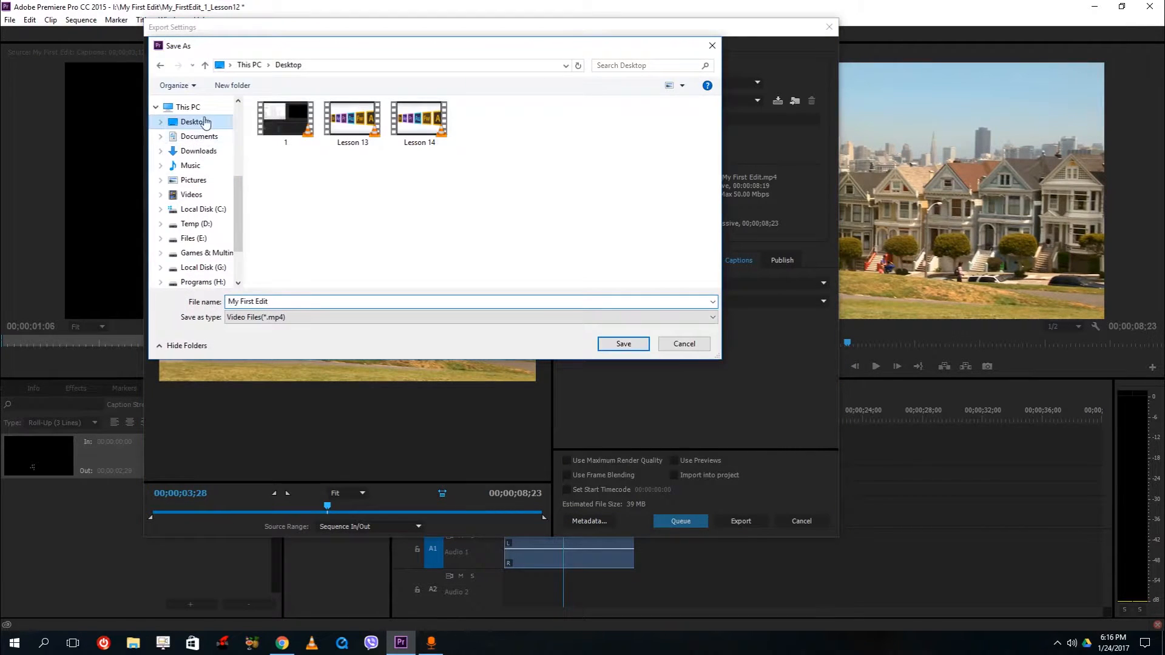
pyautogui.click(619, 343)
pyautogui.click(734, 524)
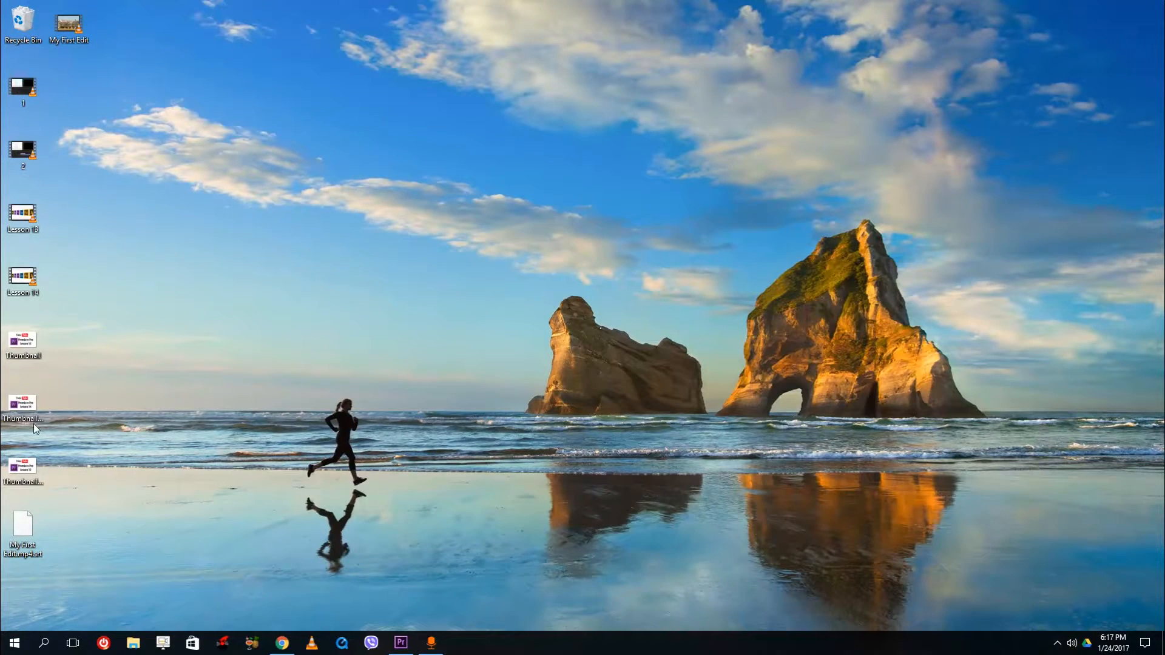
# Place the exported .srt file beside My First Edit on the desktop and play the video in a maximized VLC window
pyautogui.moveTo(23, 525); pyautogui.dragTo(120, 45)
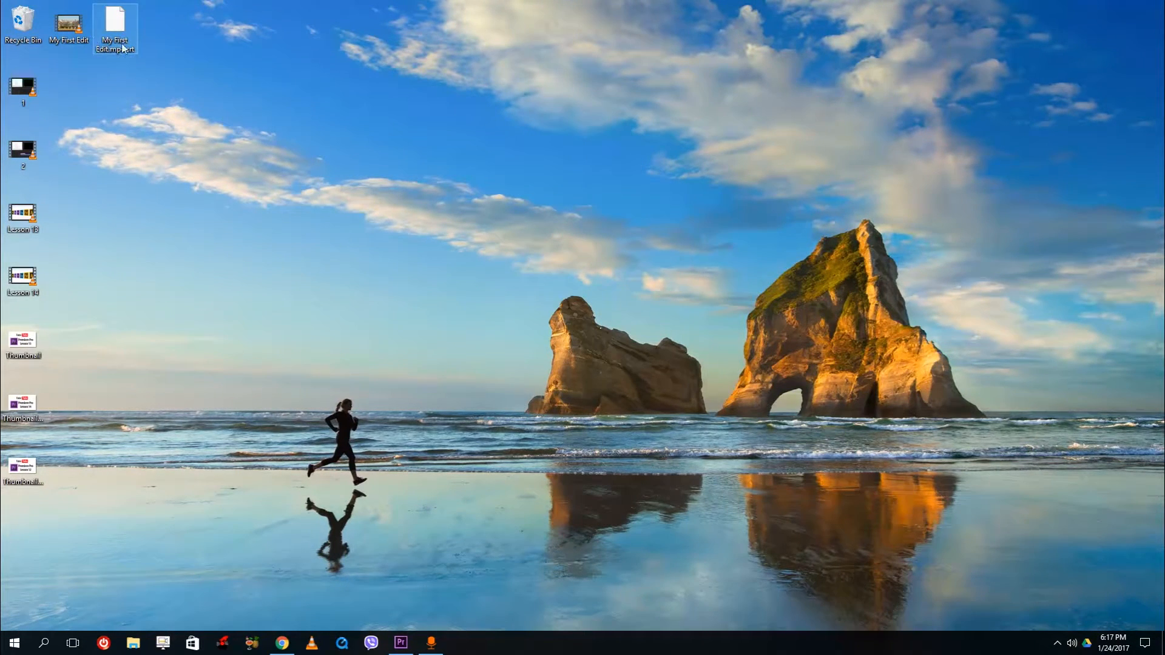
pyautogui.doubleClick(66, 23)
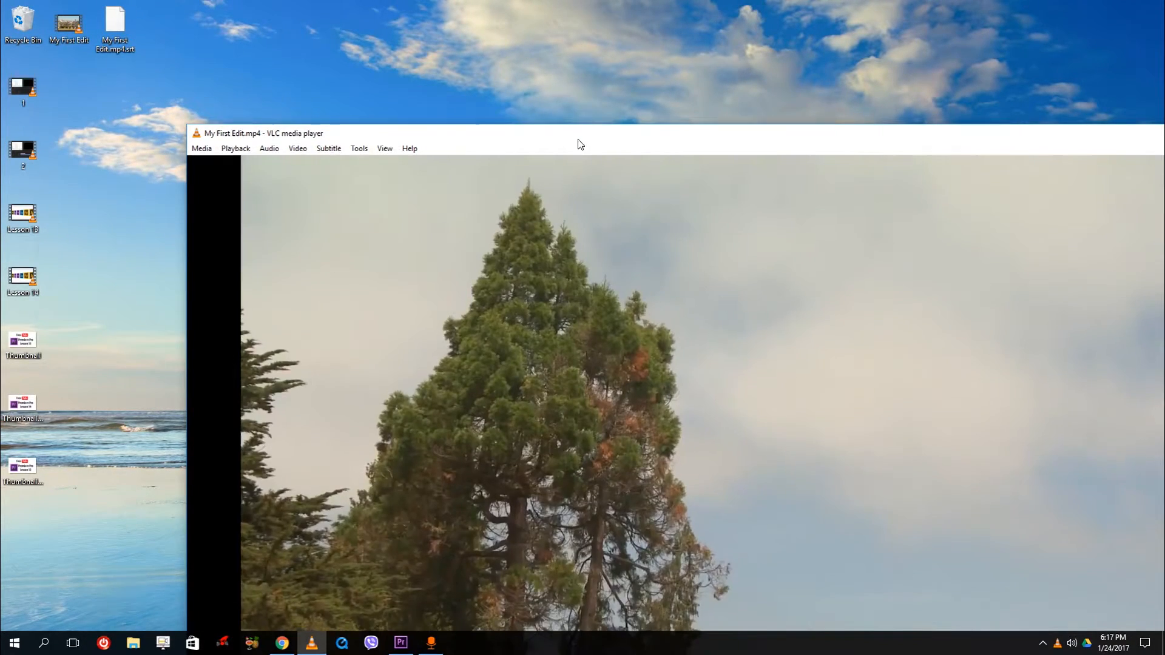
pyautogui.doubleClick(575, 142)
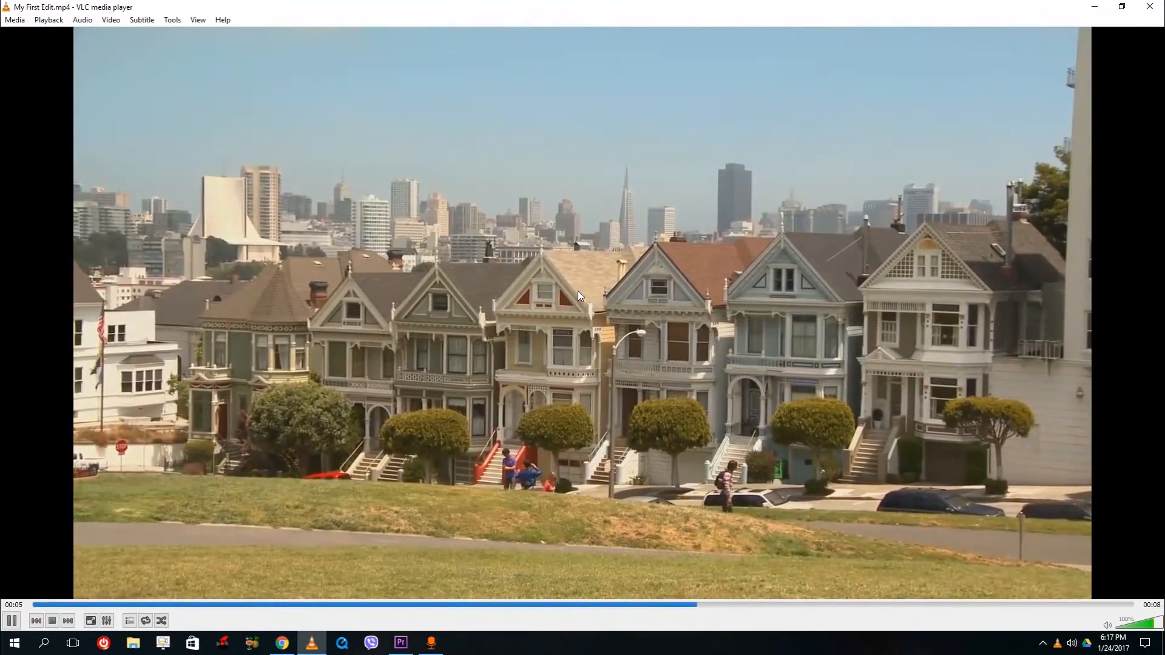
# Replay My First Edit in VLC, look through the player's subtitle options, and close the player
pyautogui.rightClick(545, 185)
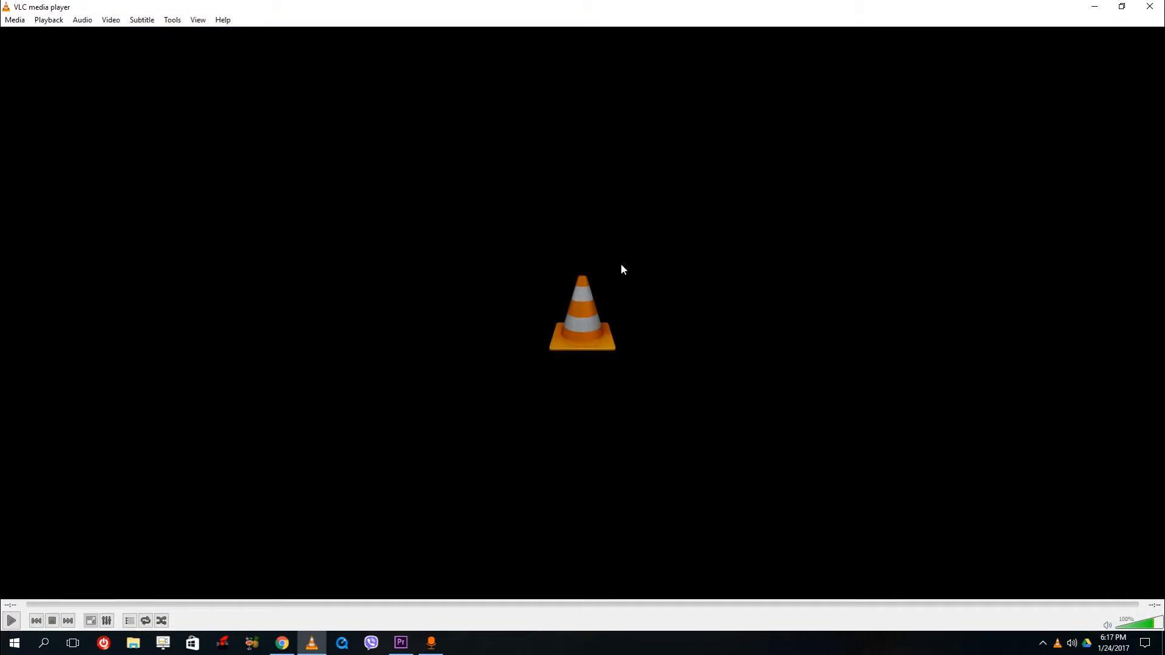
pyautogui.rightClick(473, 311)
pyautogui.click(409, 335)
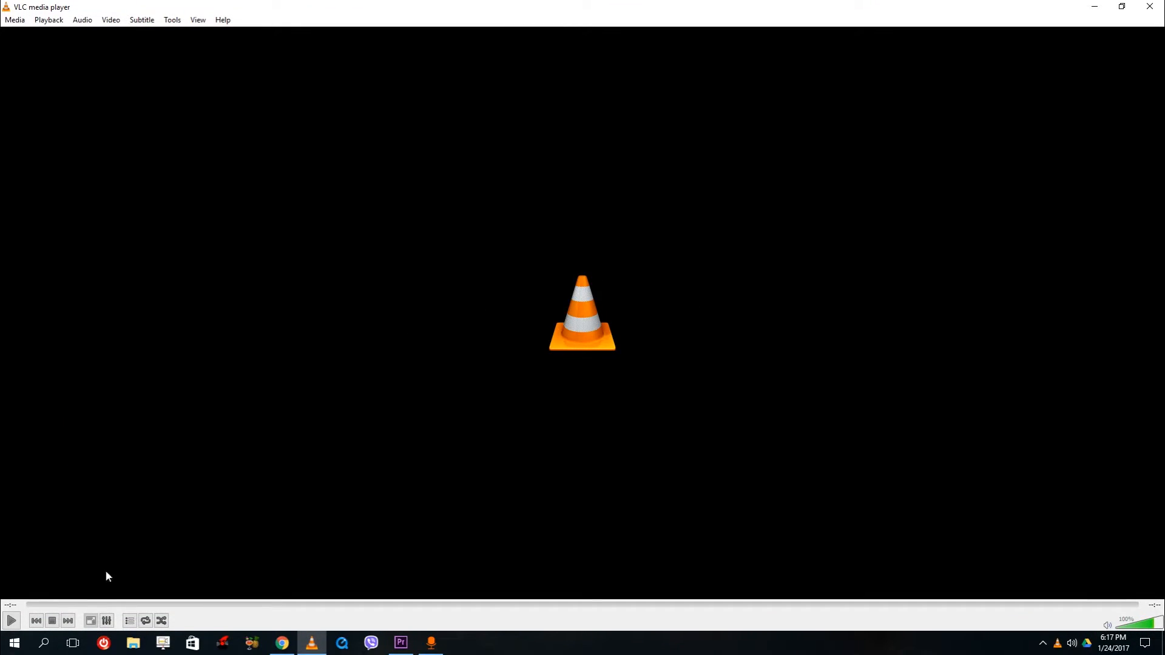
pyautogui.click(8, 621)
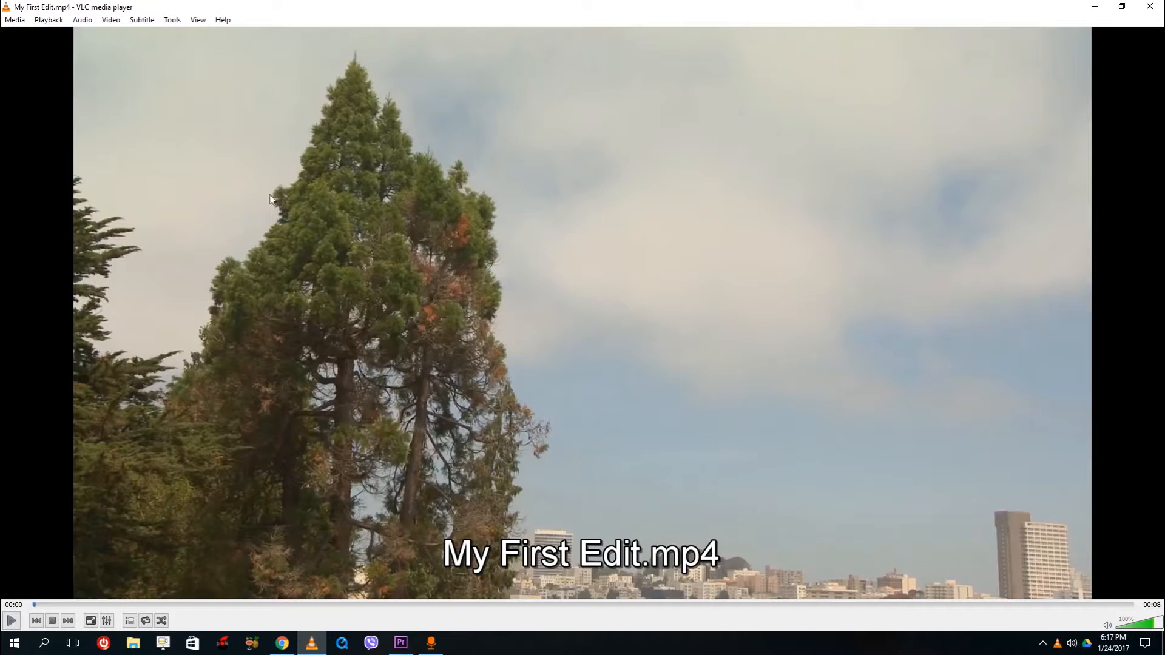
pyautogui.rightClick(442, 307)
pyautogui.moveTo(523, 419)
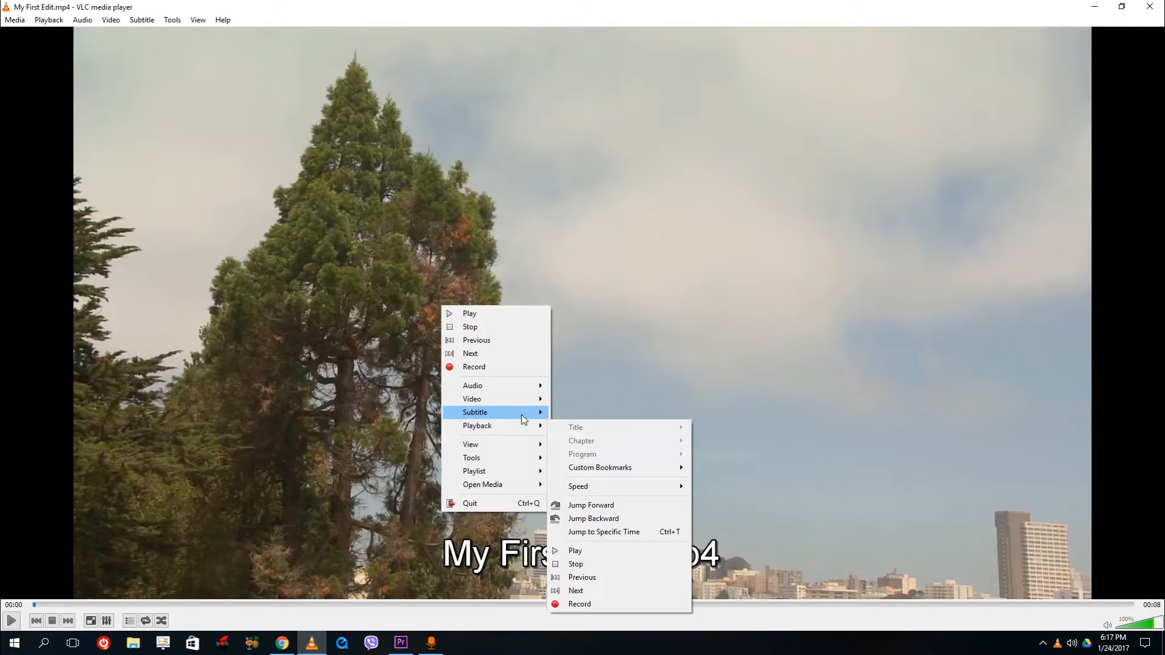
pyautogui.moveTo(608, 428)
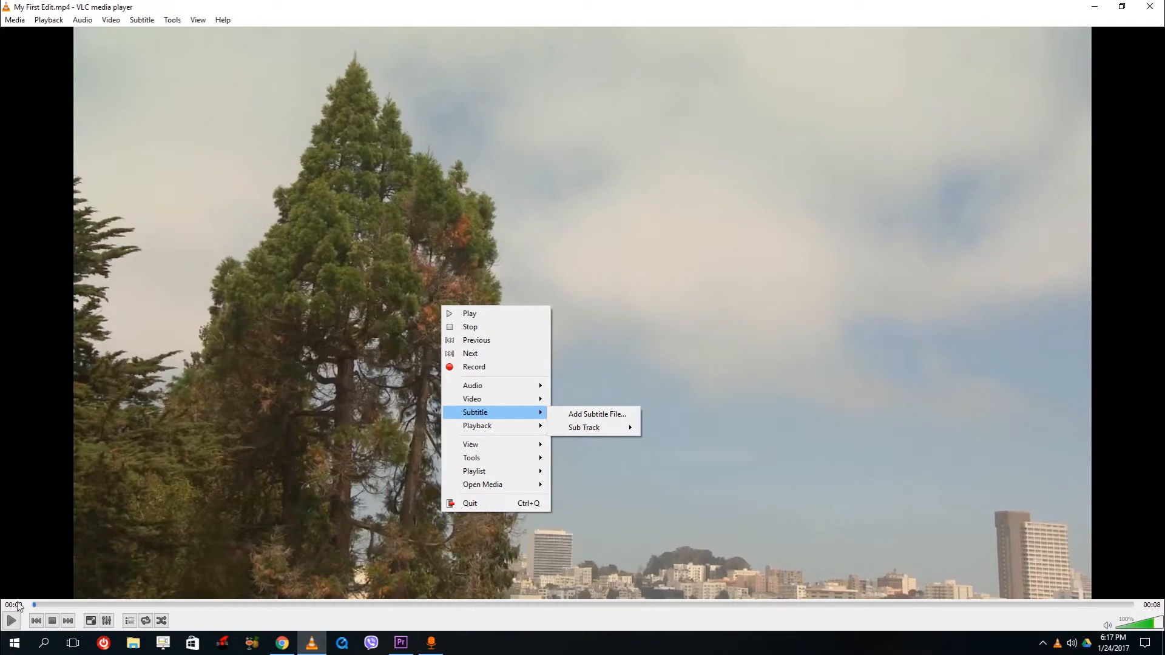
pyautogui.click(605, 343)
pyautogui.moveTo(1064, 11); pyautogui.dragTo(819, 114)
pyautogui.click(902, 101)
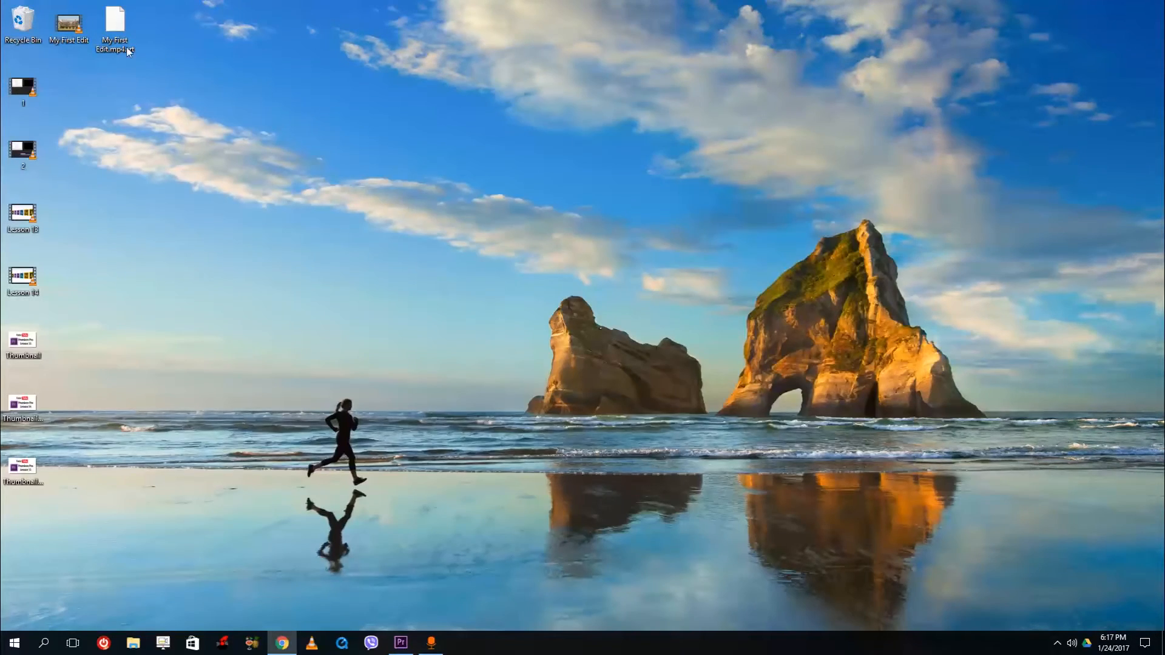
pyautogui.click(401, 643)
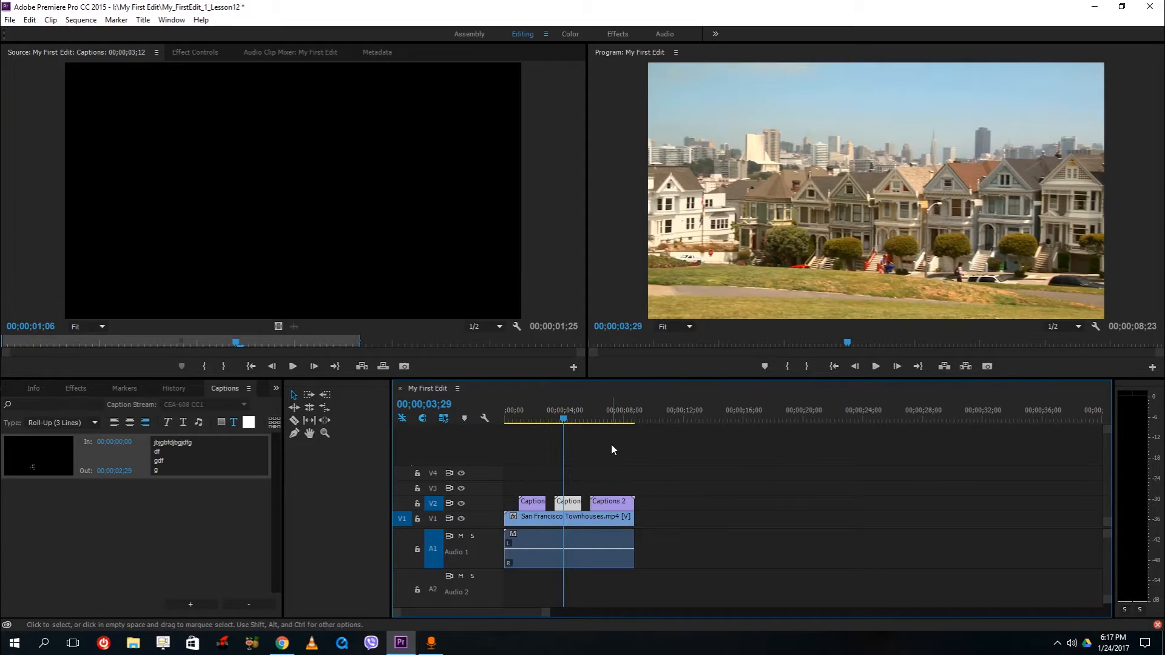
pyautogui.click(10, 21)
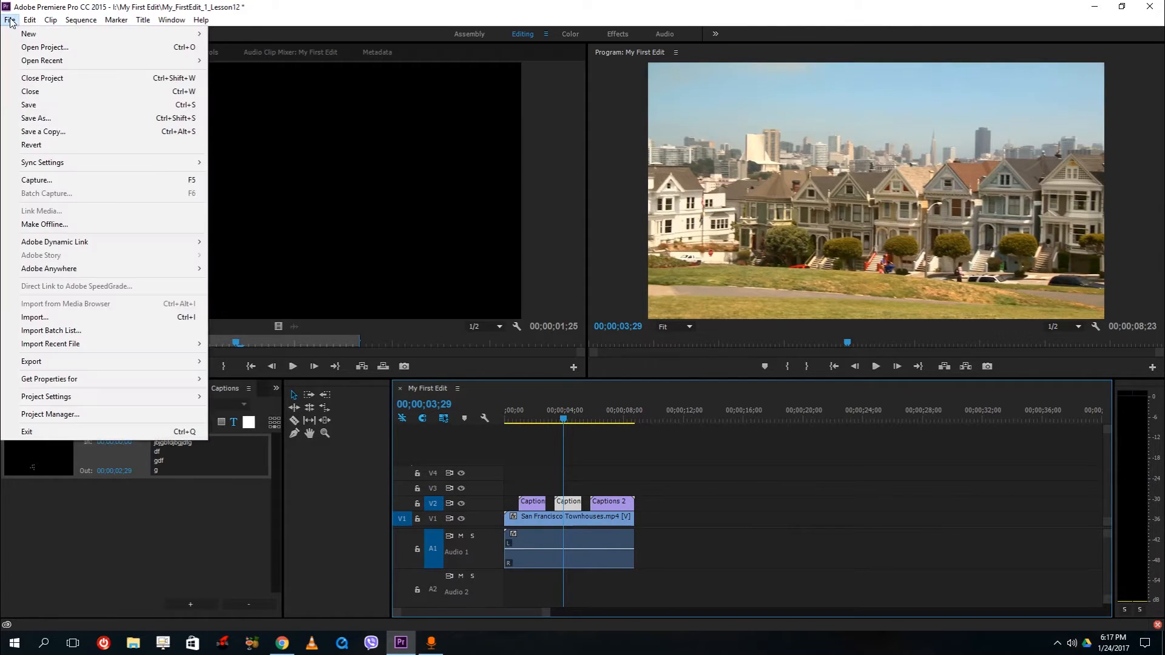
pyautogui.click(779, 524)
pyautogui.click(1094, 6)
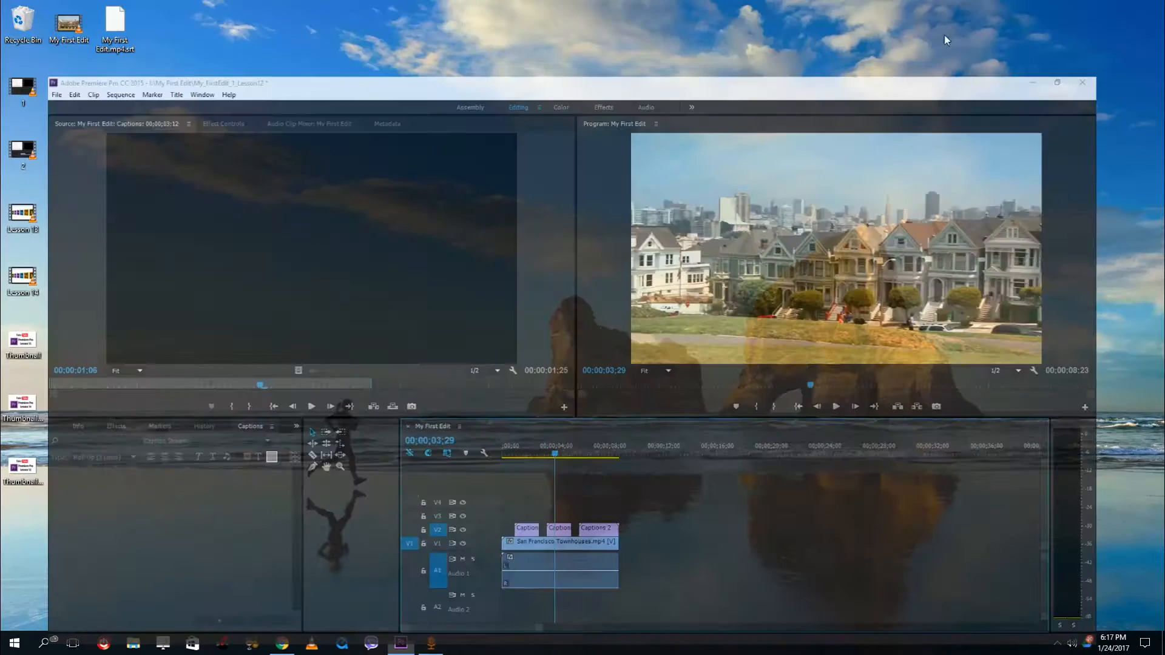
# Open the desktop file My First Edit.mp4.srt in Notepad++ in a maximized window
pyautogui.rightClick(118, 25)
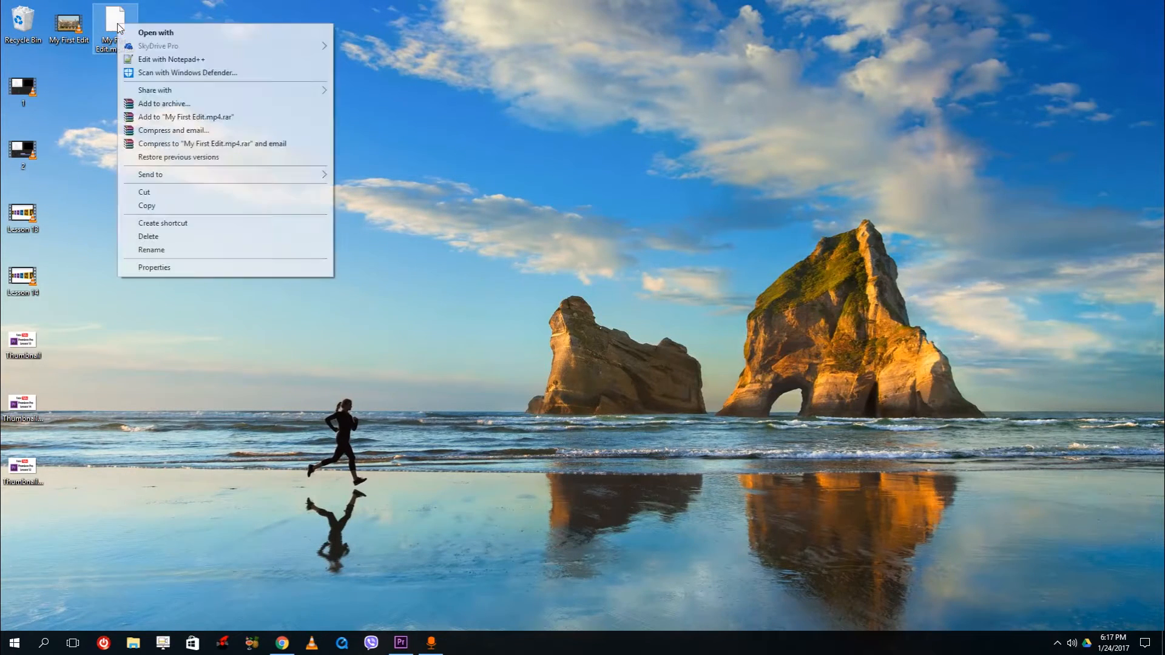
pyautogui.click(171, 60)
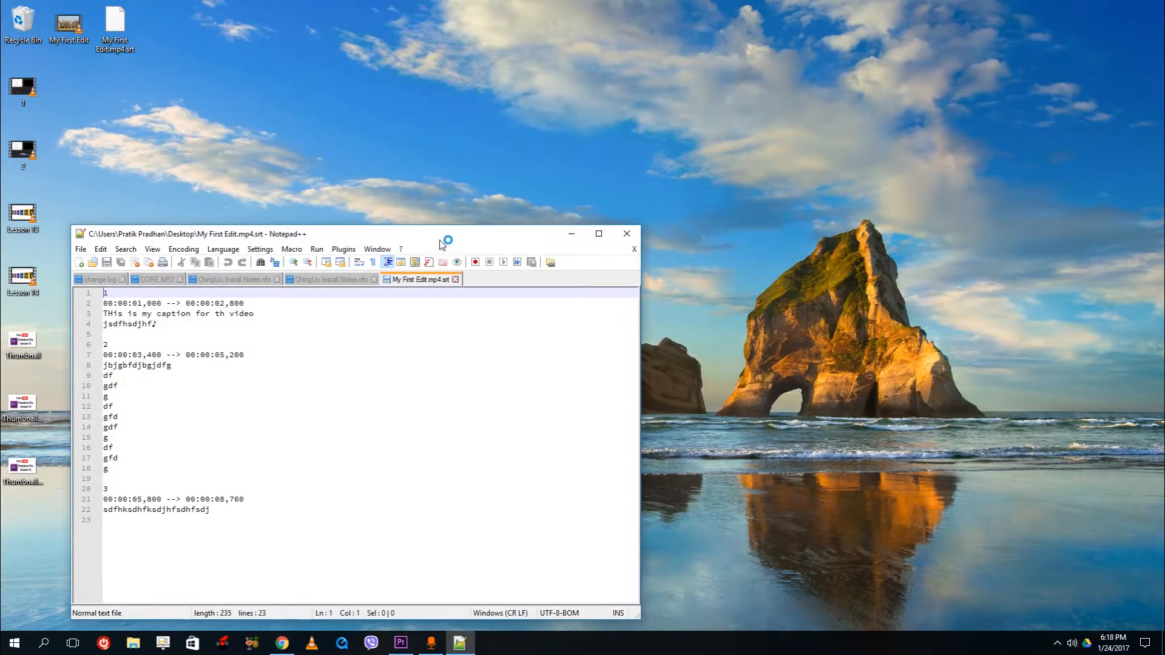
pyautogui.doubleClick(479, 236)
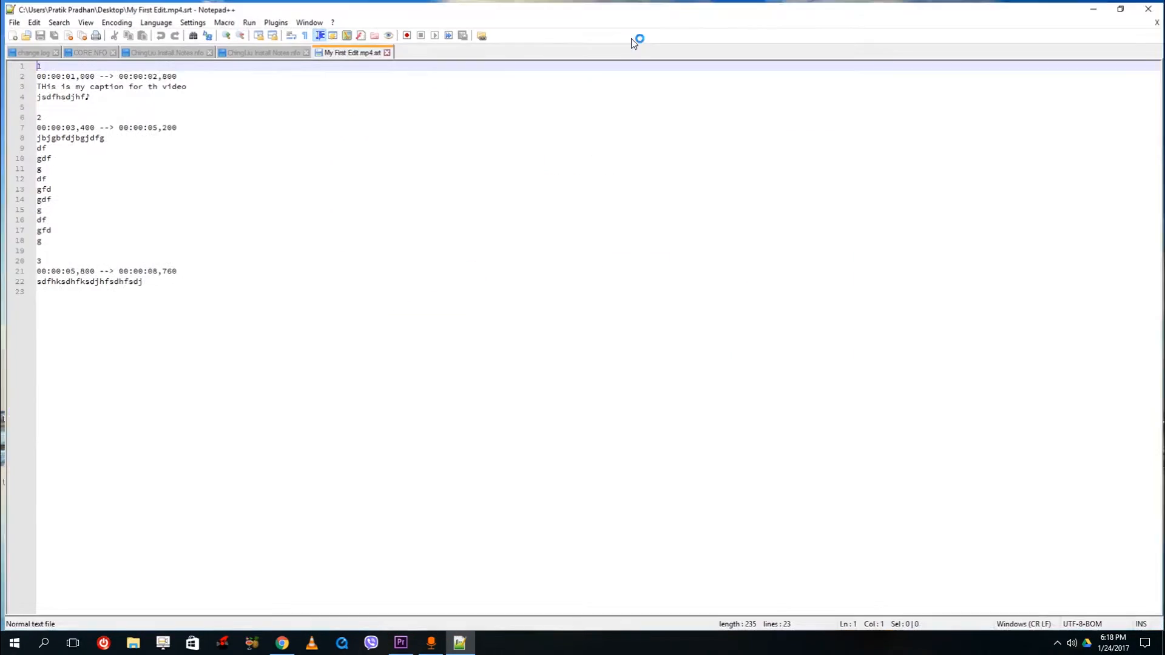
# Examine the numbering, start and end timecodes, and text lines of the captions in the .srt file
pyautogui.click(50, 74)
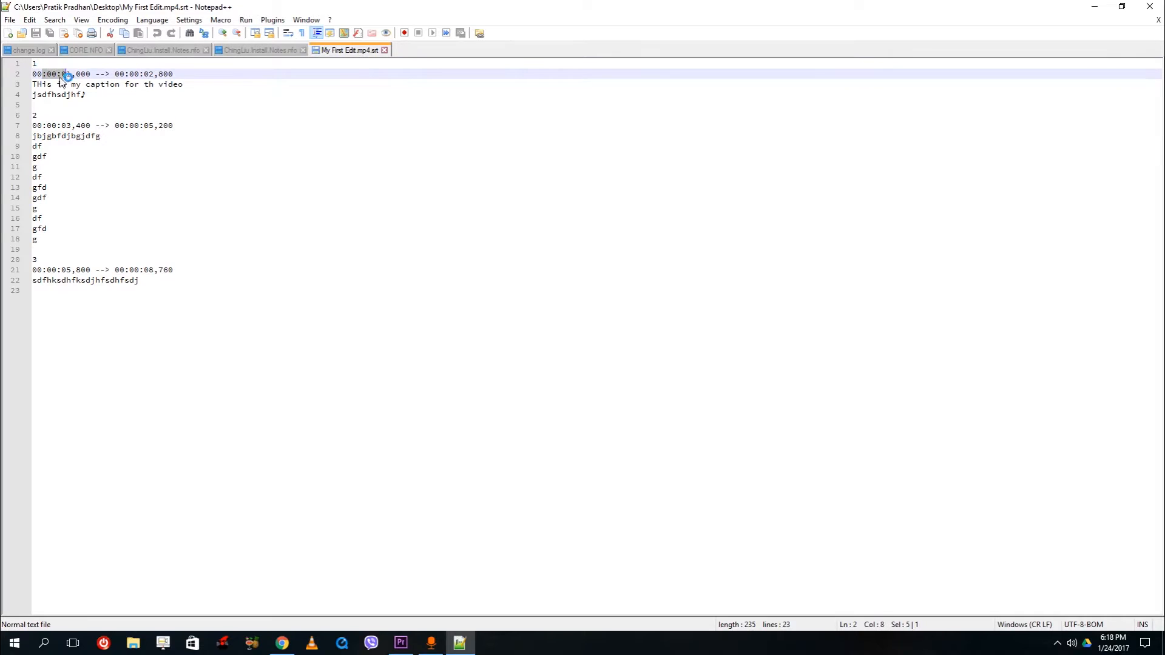
pyautogui.press('Down')
pyautogui.doubleClick(64, 73)
pyautogui.moveTo(140, 74); pyautogui.dragTo(158, 74)
pyautogui.moveTo(38, 85); pyautogui.dragTo(192, 80)
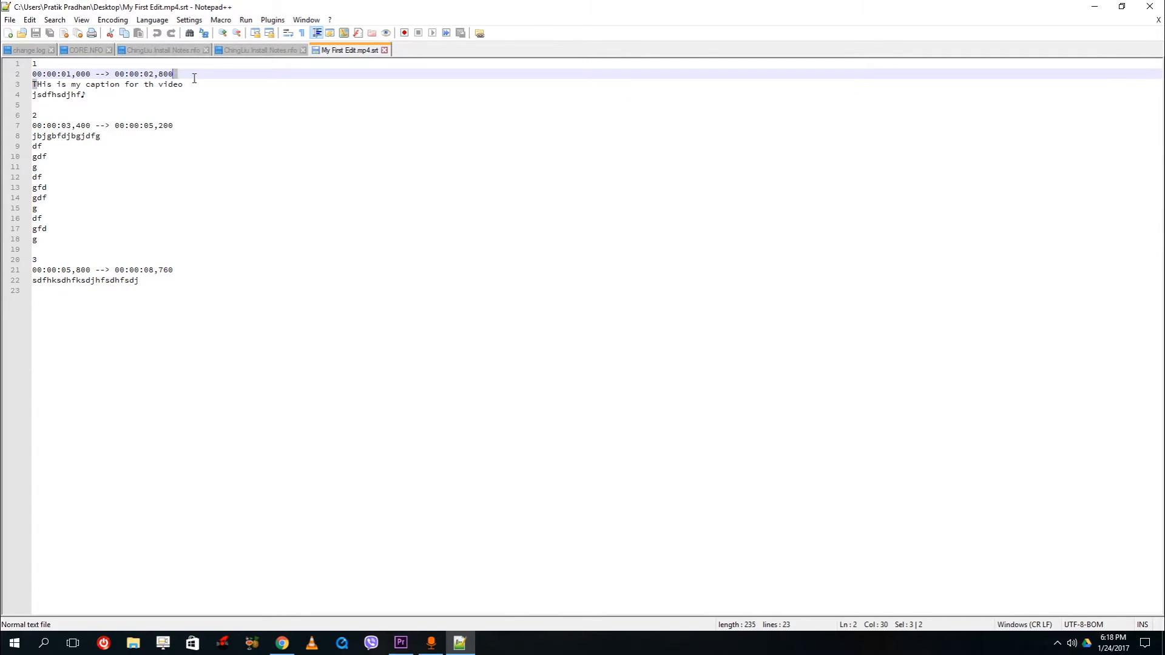
pyautogui.click(36, 118)
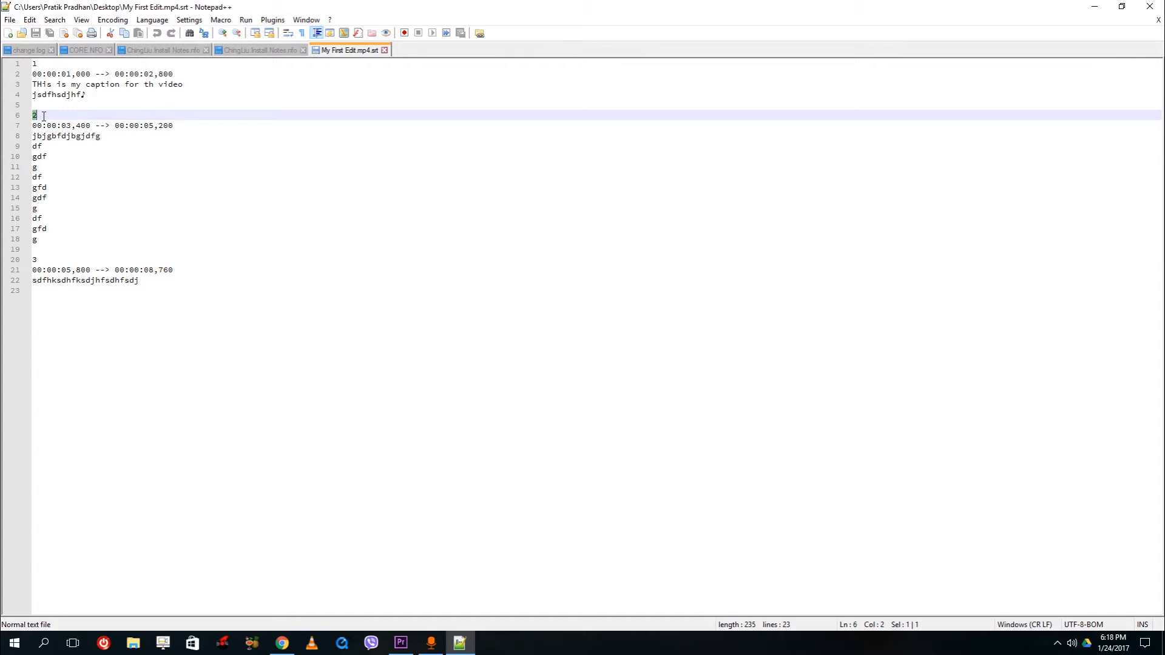
pyautogui.click(60, 126)
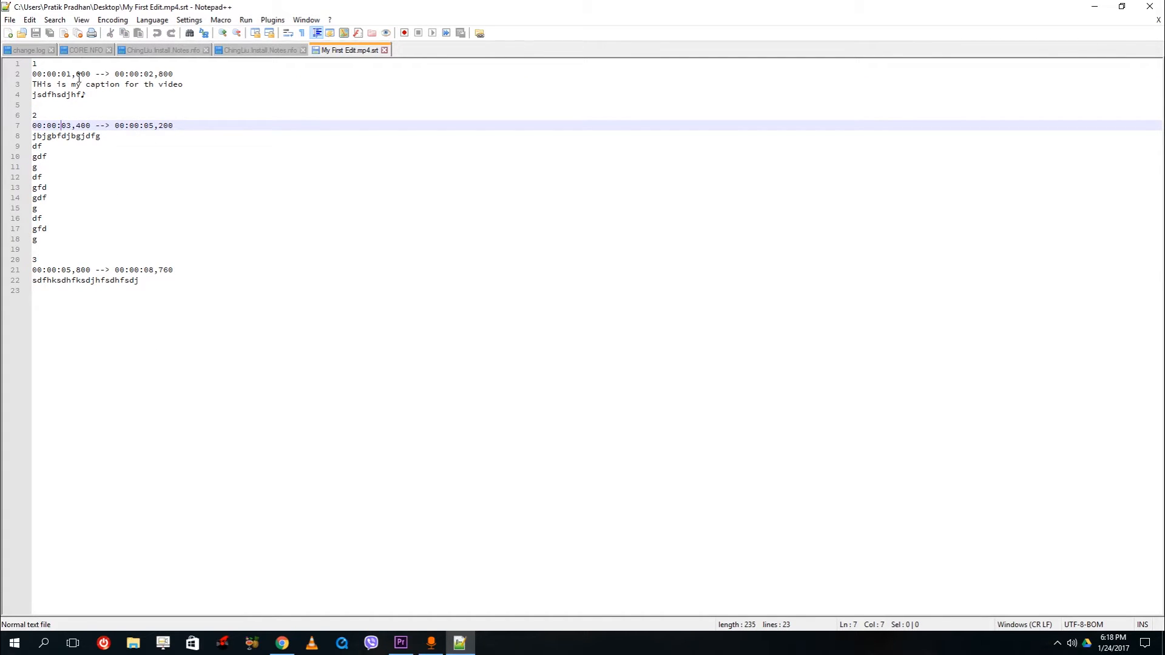
pyautogui.moveTo(89, 91); pyautogui.dragTo(61, 94)
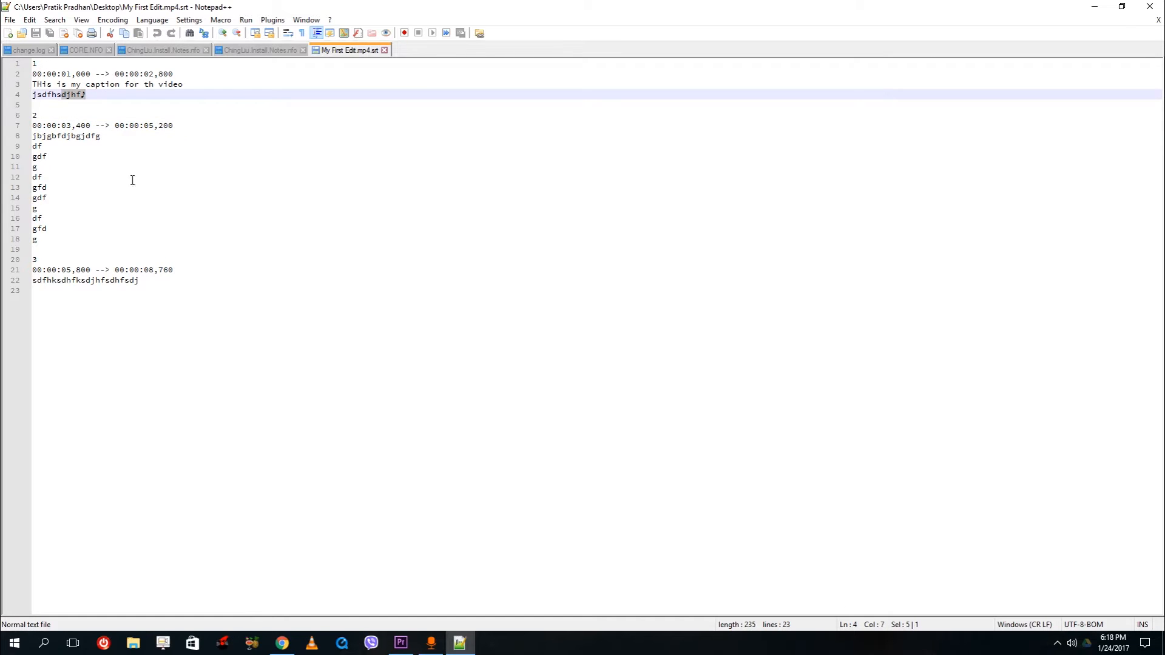
pyautogui.click(400, 644)
pyautogui.click(400, 648)
pyautogui.click(400, 649)
pyautogui.click(400, 649)
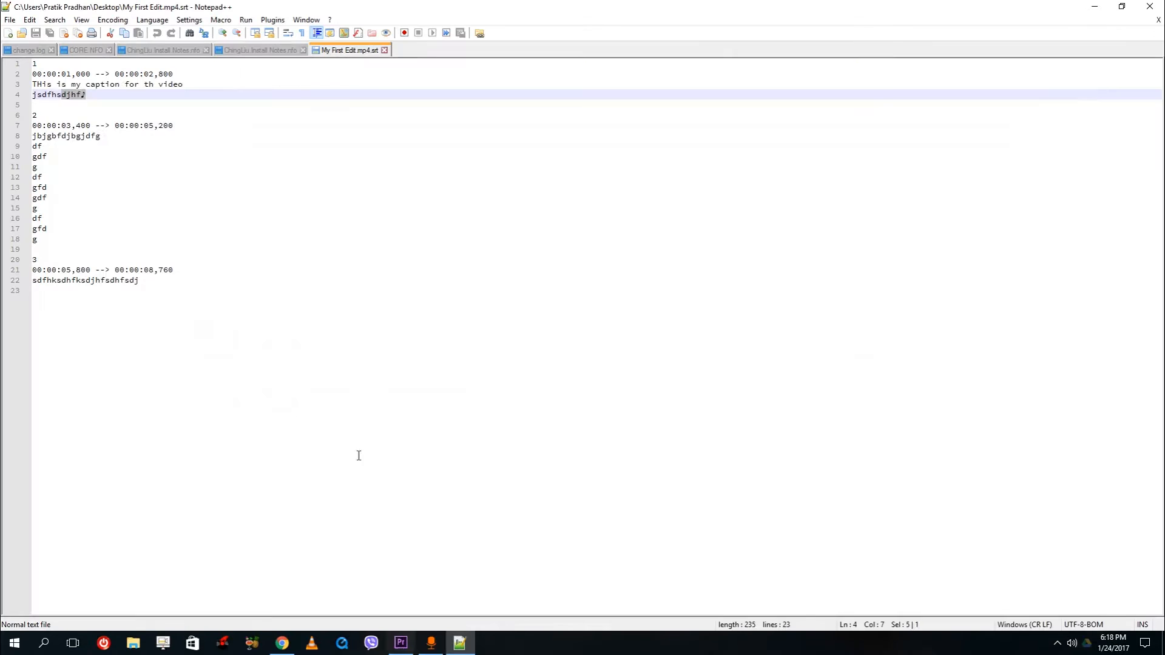
# Replace both text lines of the first caption with "This is my title."
pyautogui.click(156, 166)
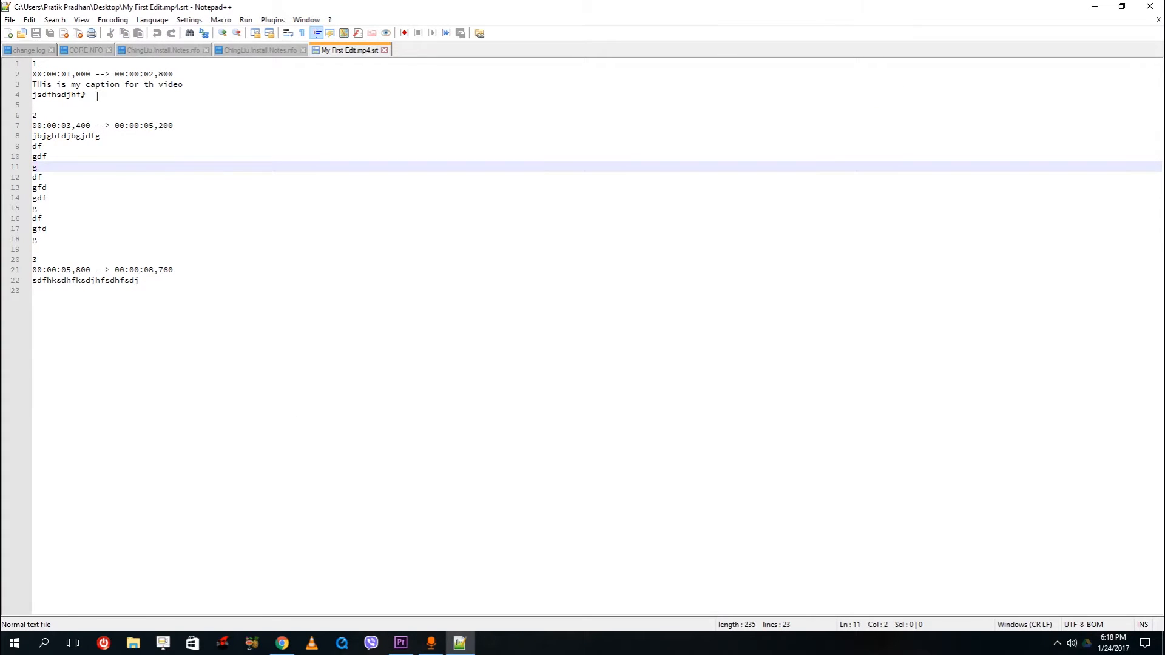
pyautogui.moveTo(97, 96); pyautogui.dragTo(28, 85)
pyautogui.write('Th')
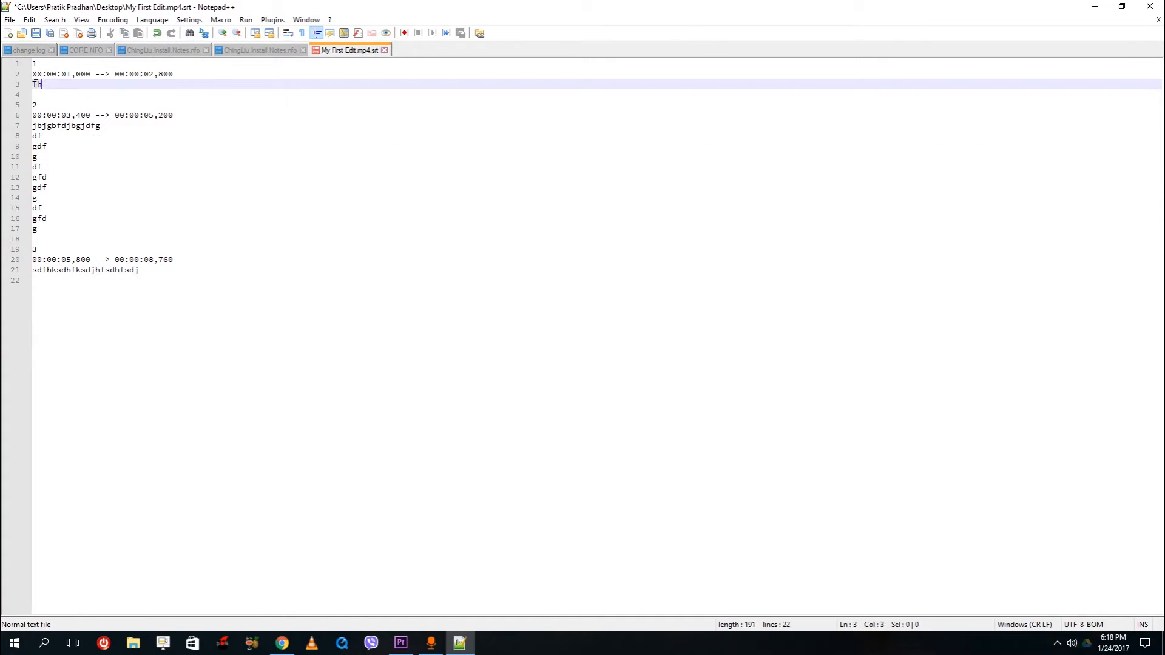
pyautogui.write('is is my title/')
# Replace all text lines of the second caption with "Hello there"
pyautogui.click(124, 147)
pyautogui.moveTo(77, 231); pyautogui.dragTo(29, 126)
pyautogui.write('H')
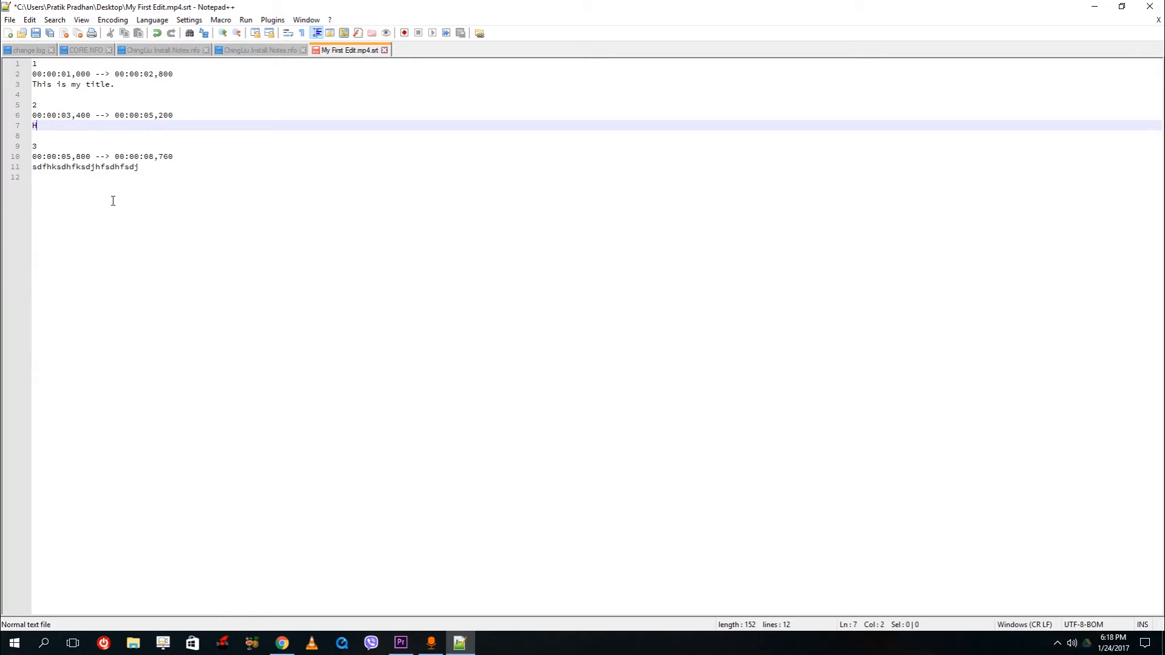
pyautogui.write('ello there')
# Replace the third caption's text with "right now right here", and save the .srt file before closing Notepad++
pyautogui.click(174, 166)
pyautogui.hotkey('shift', 'Home')
pyautogui.click(147, 171)
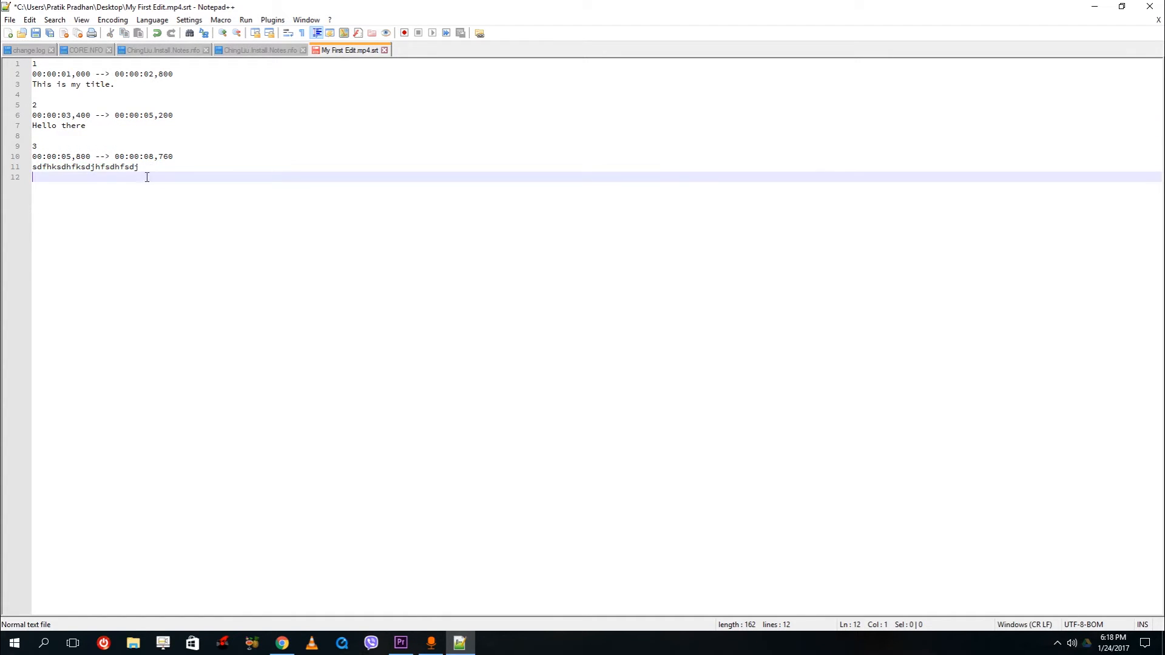
pyautogui.hotkey('shift', 'Home')
pyautogui.write('ri')
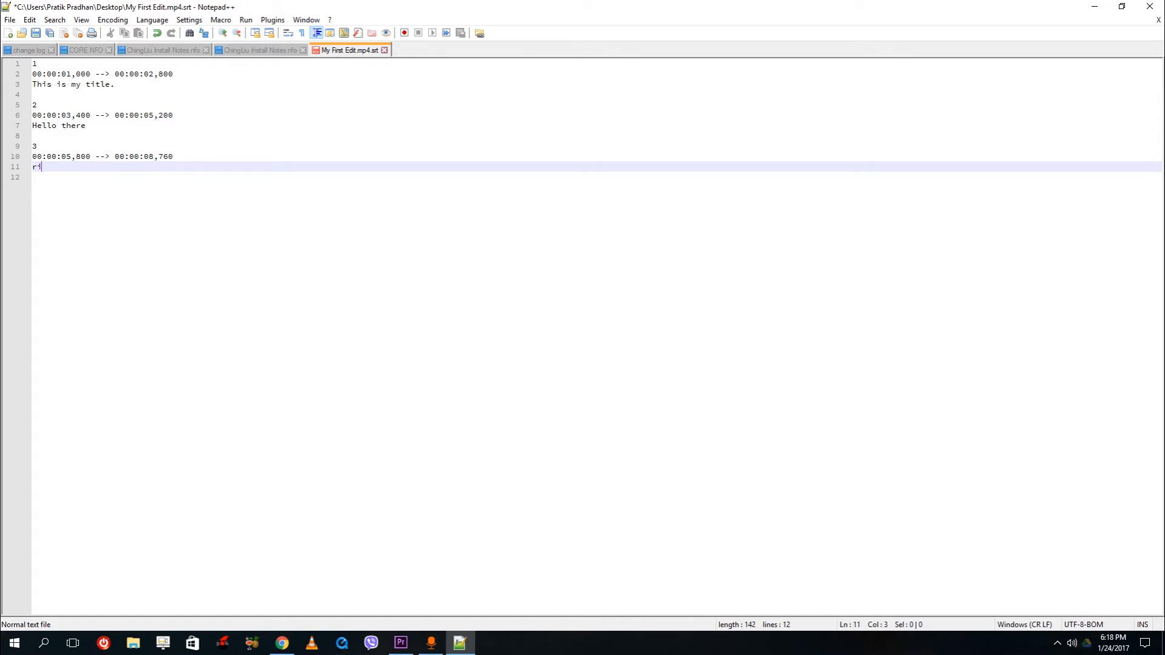
pyautogui.write('ght now right here')
pyautogui.hotkey('ctrl', 's')
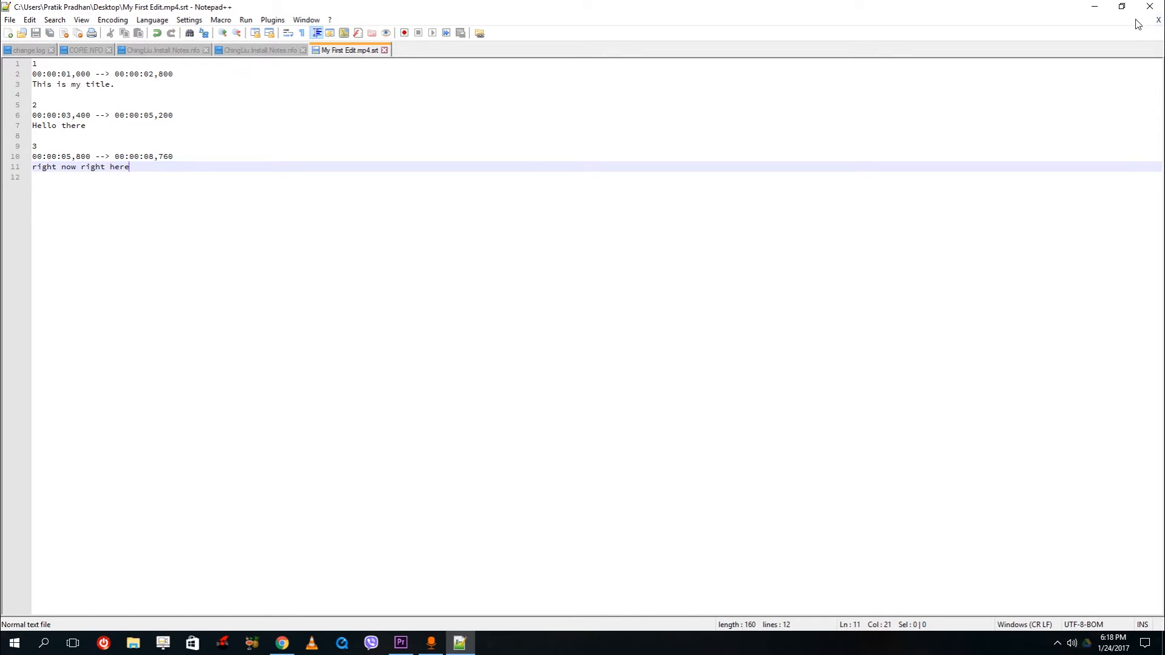
pyautogui.click(1150, 6)
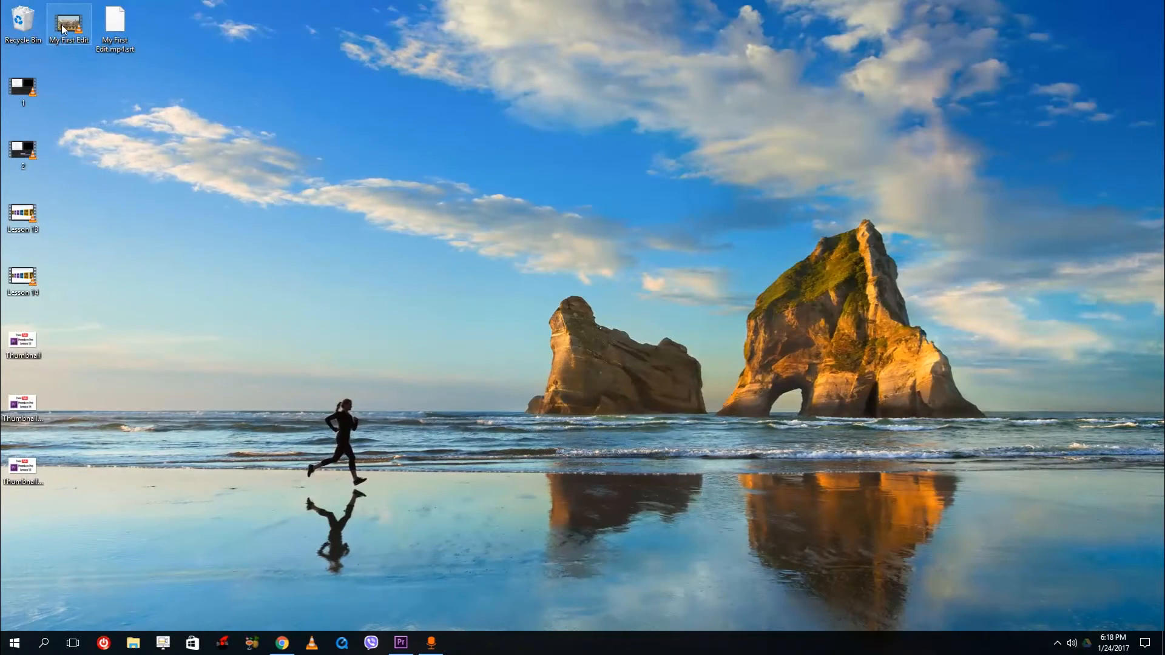
# Play My First Edit from the desktop in VLC to check the edited captions, and return to Premiere Pro
pyautogui.doubleClick(63, 28)
pyautogui.moveTo(515, 119); pyautogui.dragTo(740, 20)
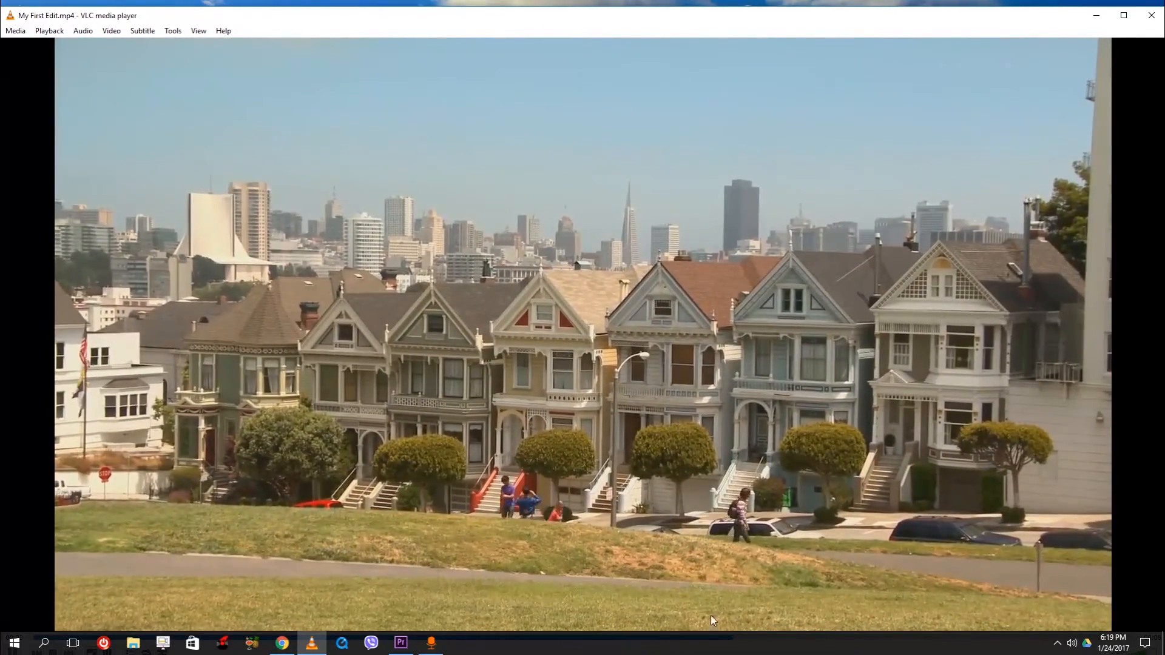
pyautogui.doubleClick(495, 22)
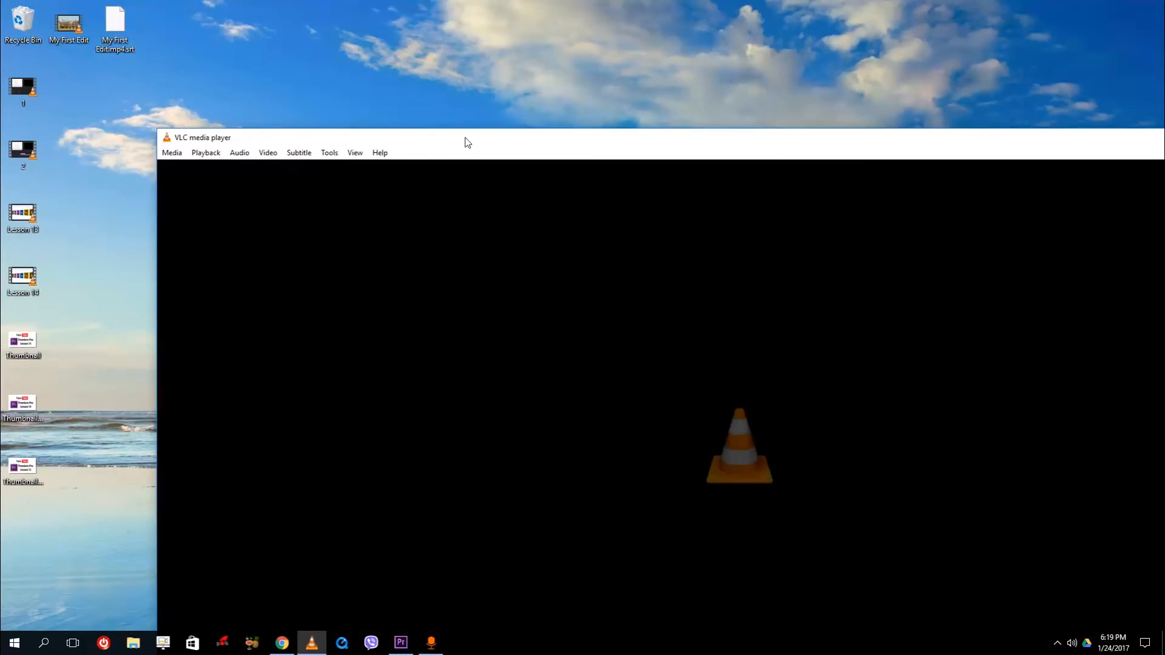
pyautogui.moveTo(467, 143); pyautogui.dragTo(253, 29)
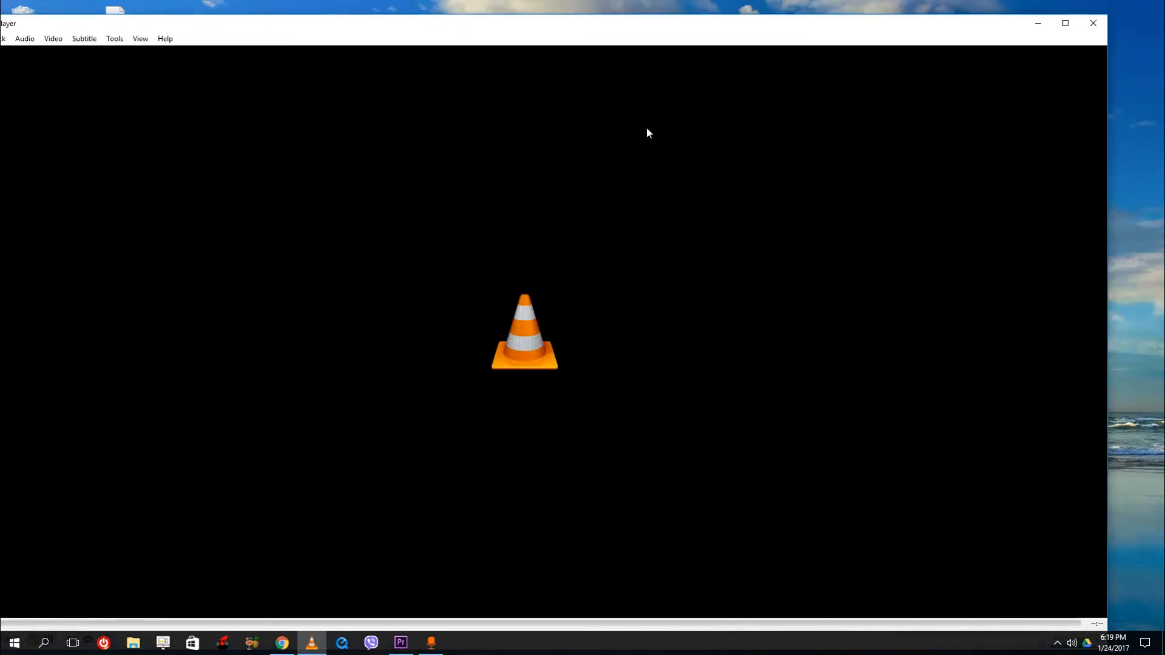
pyautogui.click(1093, 23)
pyautogui.click(400, 642)
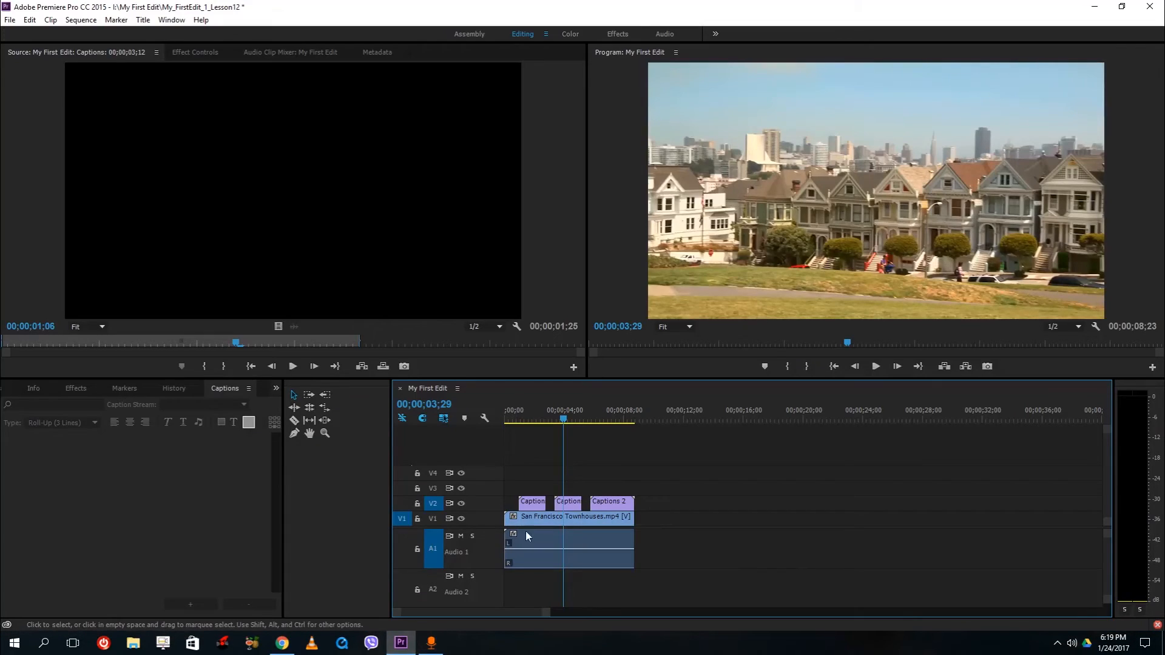